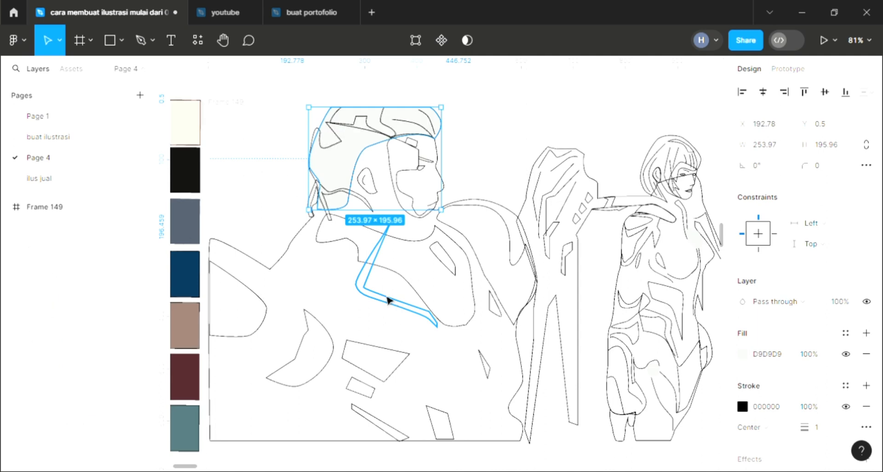
# Fill the man's hair shape with the black palette swatch's colour, 111111.
pyautogui.press('i')
pyautogui.click(184, 170)
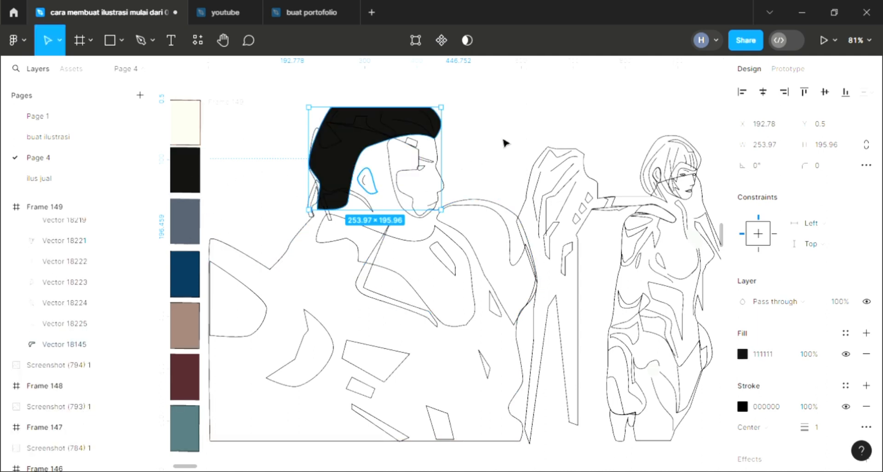
pyautogui.click(503, 141)
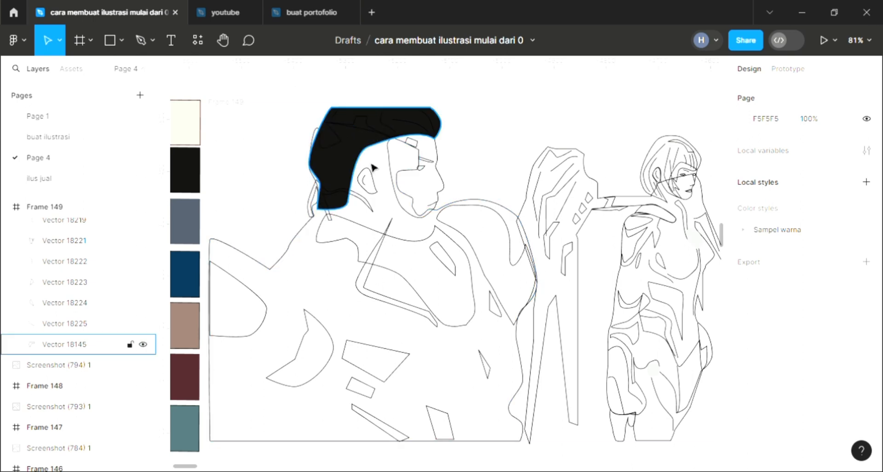
# Lighten the fill of the man's hair shape to 211E1E.
pyautogui.scroll(2, 371, 167)
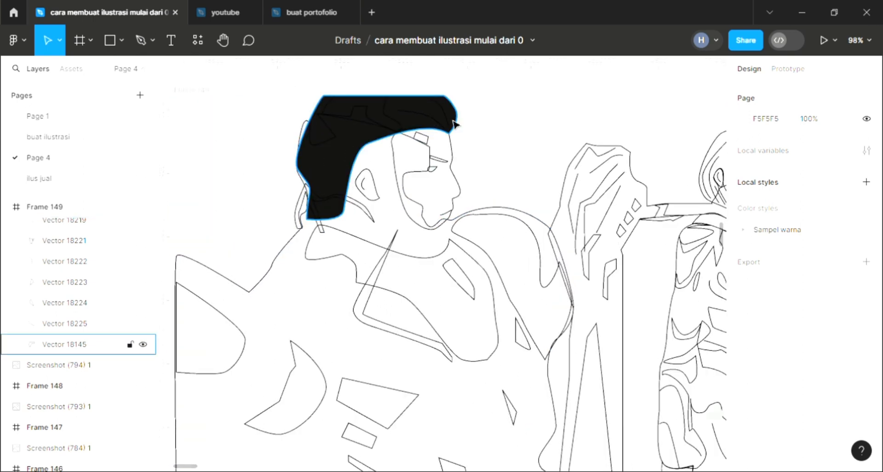
pyautogui.click(378, 117)
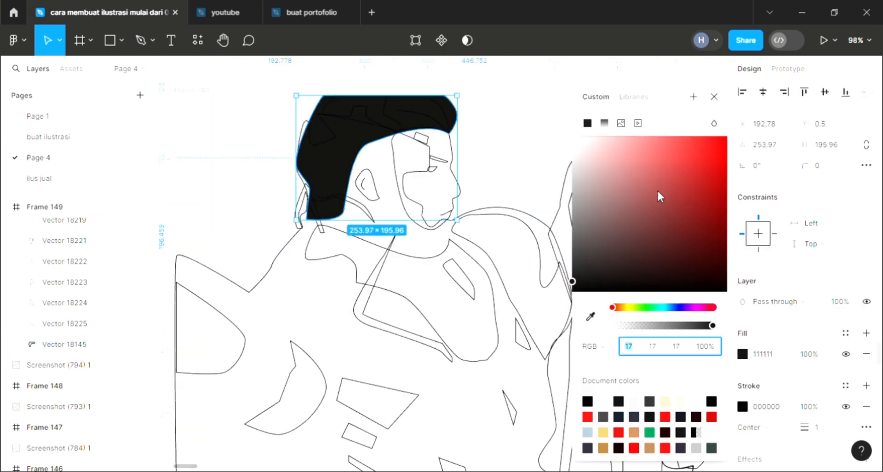
pyautogui.moveTo(586, 271); pyautogui.dragTo(589, 288)
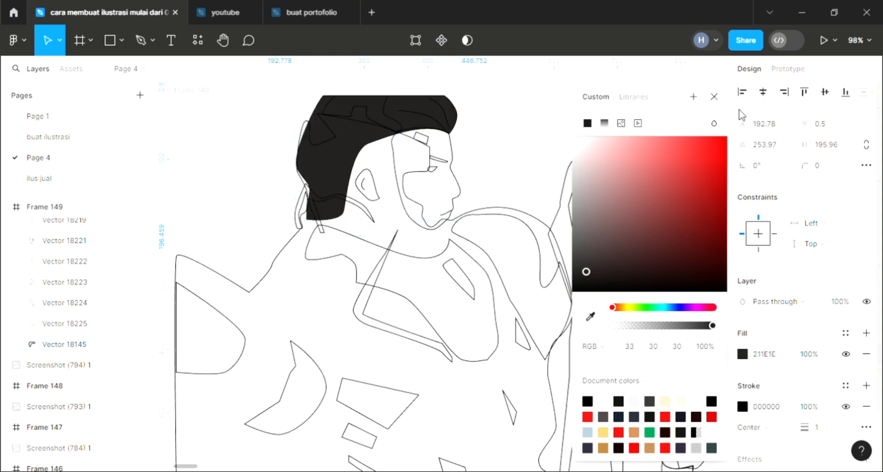
pyautogui.click(714, 97)
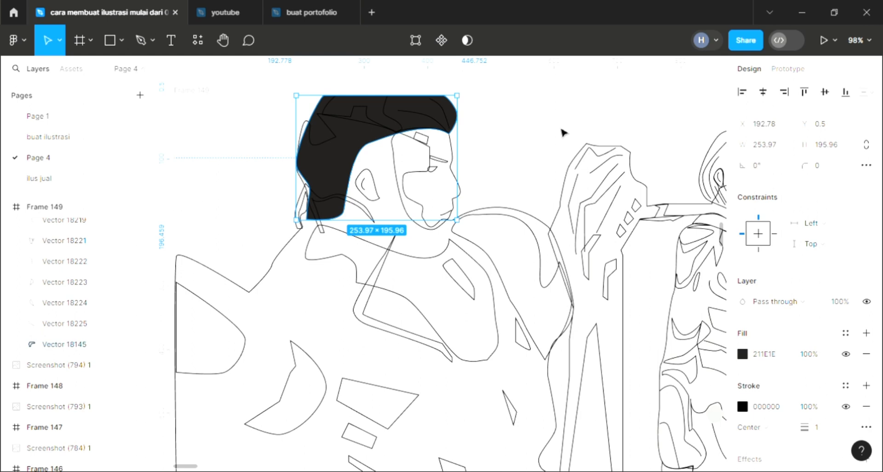
pyautogui.click(456, 159)
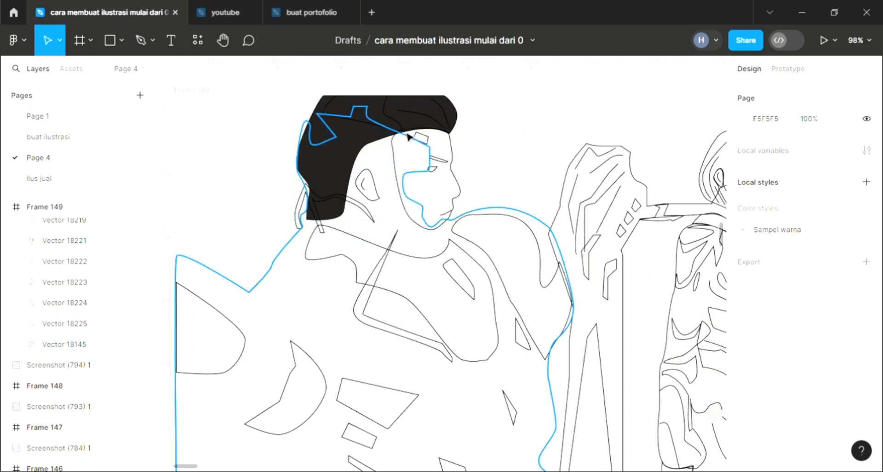
# Add a fill to the man's eye shape and match it to the hair colour, 211E1E.
pyautogui.click(432, 169)
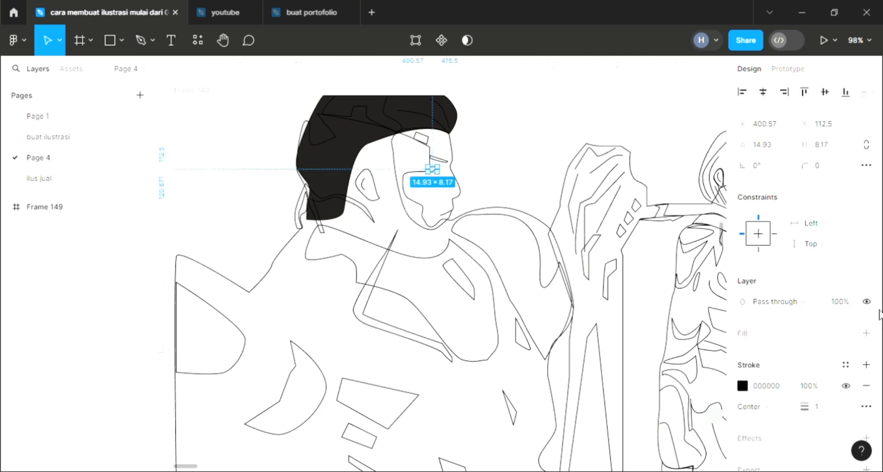
pyautogui.click(866, 332)
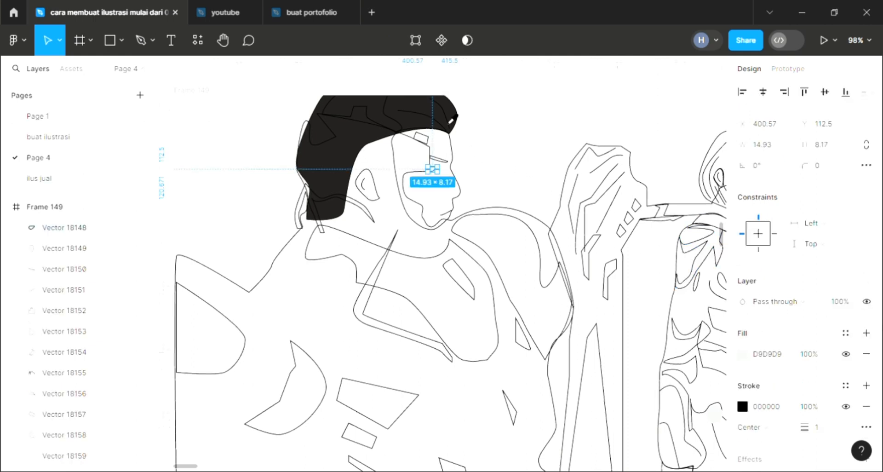
pyautogui.press('i')
pyautogui.click(452, 121)
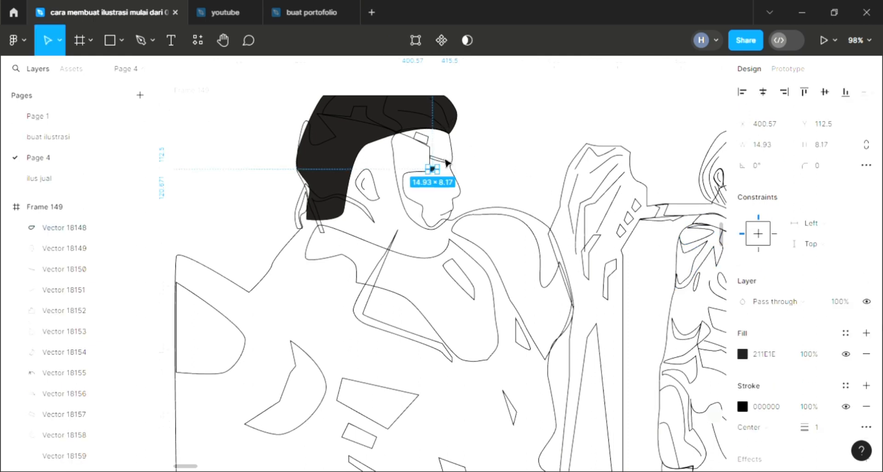
pyautogui.click(464, 158)
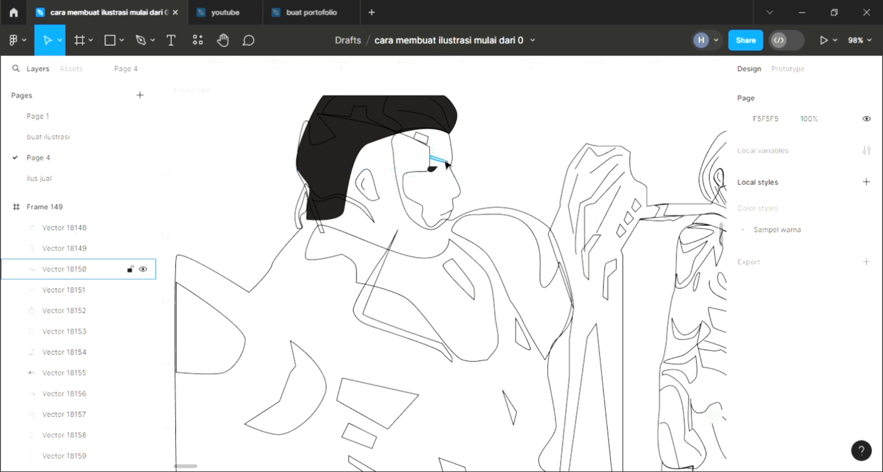
# Add a fill to the man's eyebrow shape using the hair colour, 211E1E.
pyautogui.click(446, 163)
pyautogui.click(867, 332)
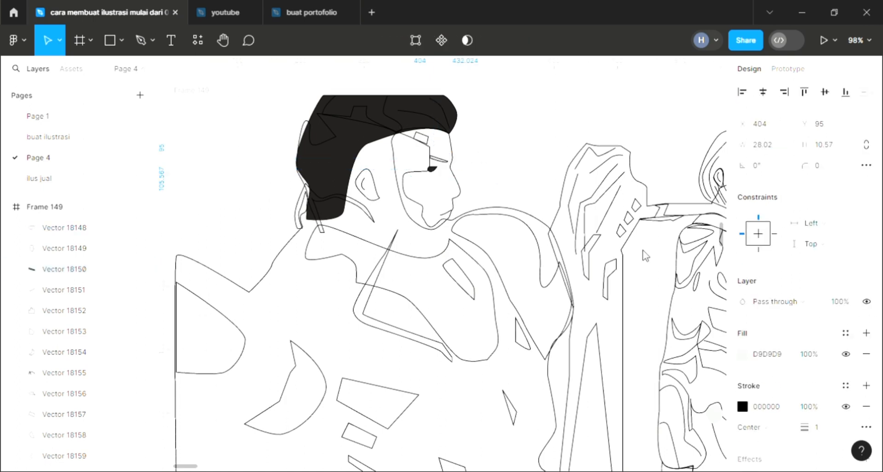
pyautogui.press('i')
pyautogui.click(361, 146)
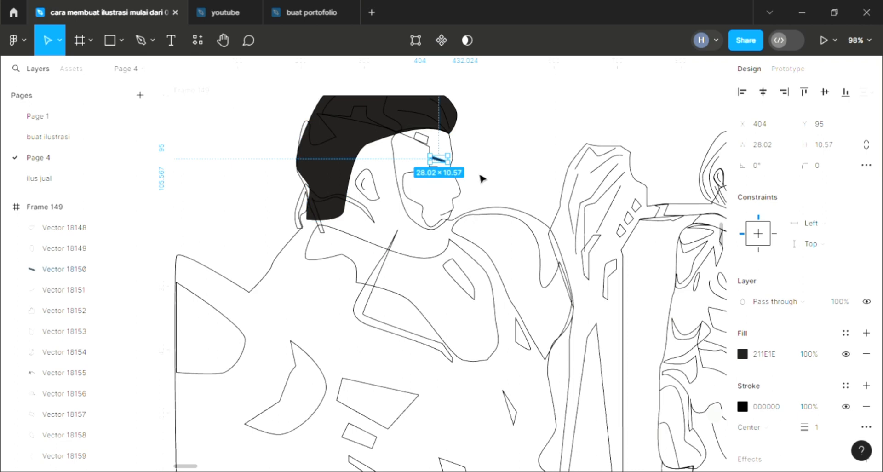
pyautogui.press('Escape')
# Add a fill to the man's face shape, sampling the cream palette swatch (FFE2D3).
pyautogui.click(461, 194)
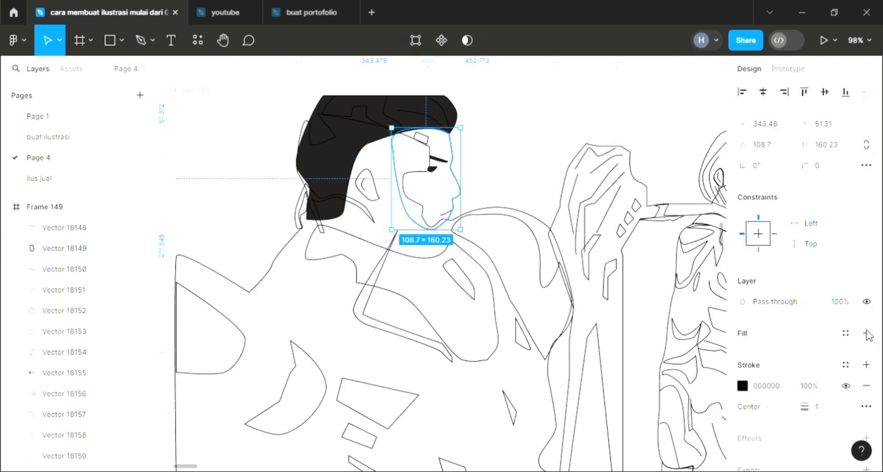
pyautogui.click(867, 332)
pyautogui.scroll(-3, 386, 255)
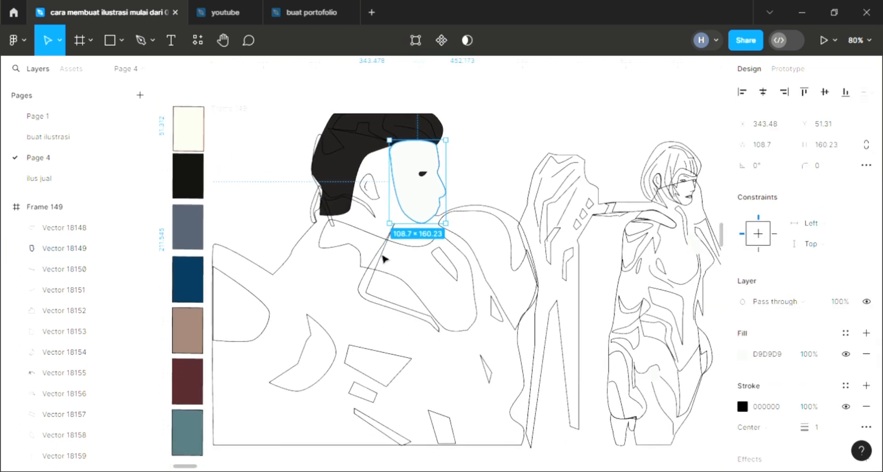
pyautogui.hscroll(1, 384, 259)
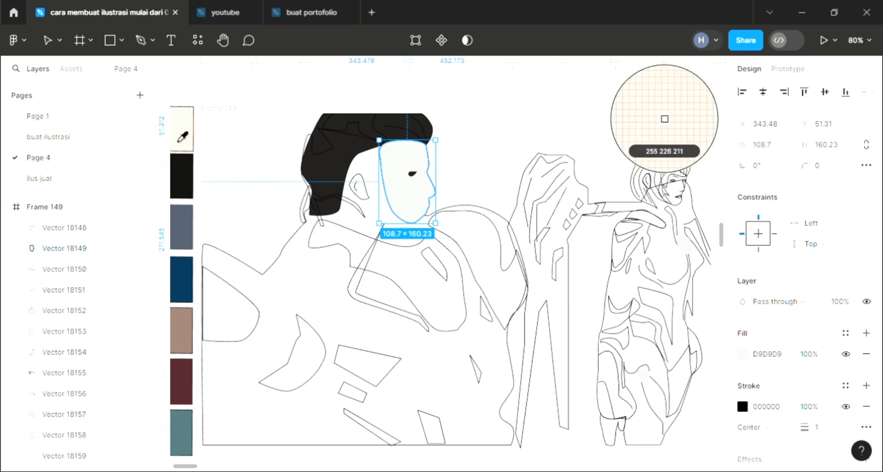
pyautogui.click(436, 269)
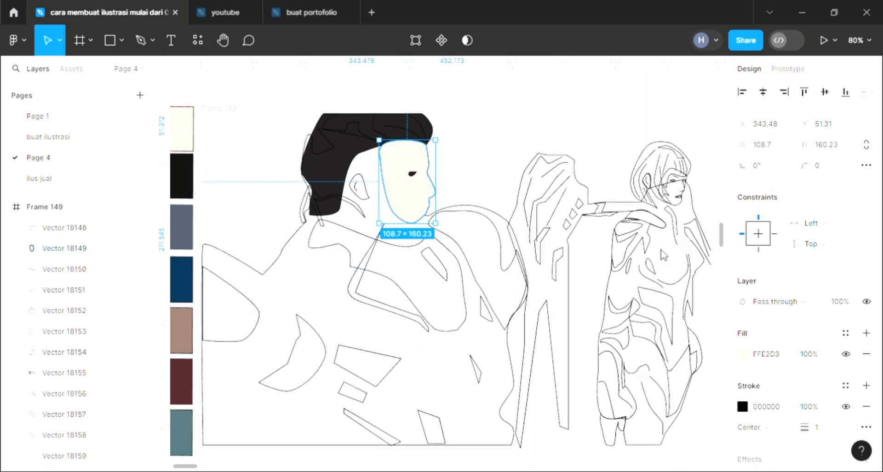
# Adjust the face fill to F9D6C4 and send the face shape behind the facial details.
pyautogui.click(605, 141)
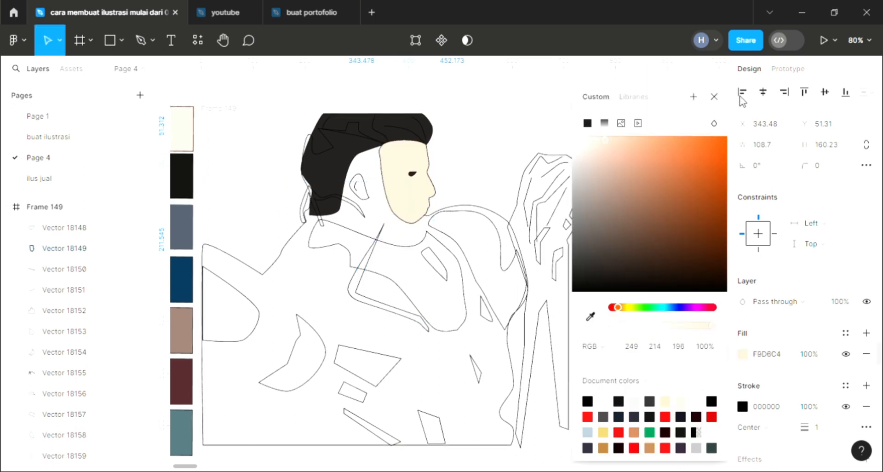
pyautogui.click(715, 98)
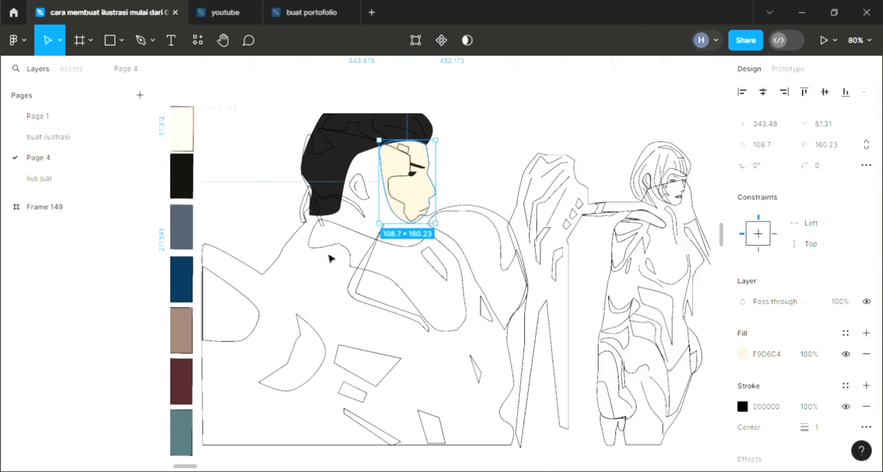
pyautogui.click(461, 179)
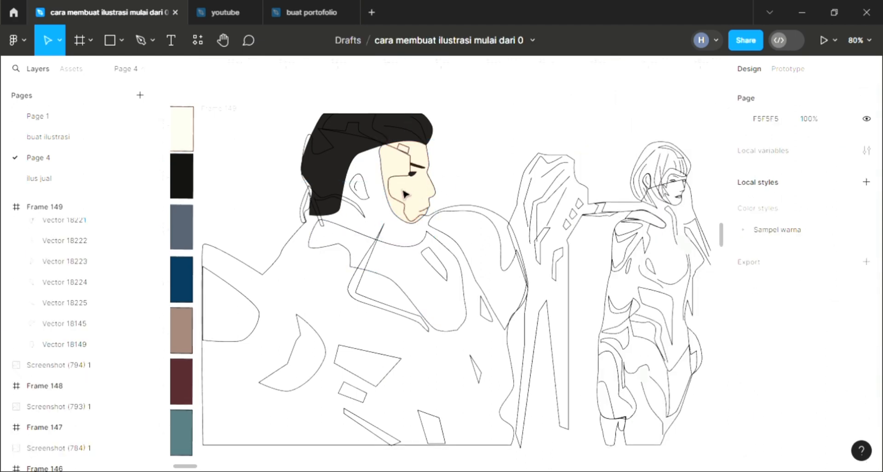
# Fill the man's ear shape with the skin colour of the face, F9D6C4.
pyautogui.click(371, 199)
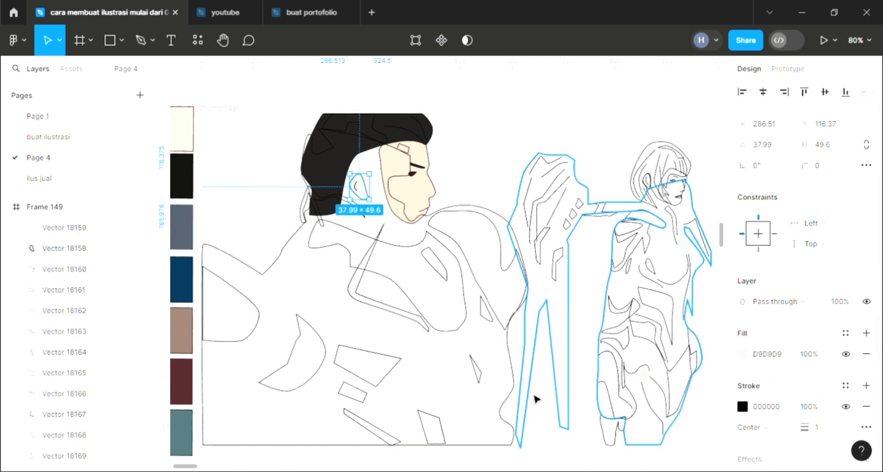
pyautogui.press('i')
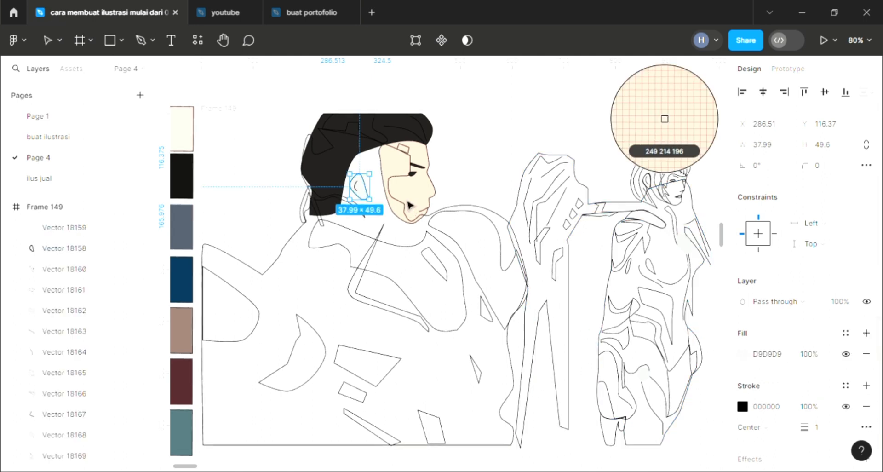
pyautogui.click(409, 204)
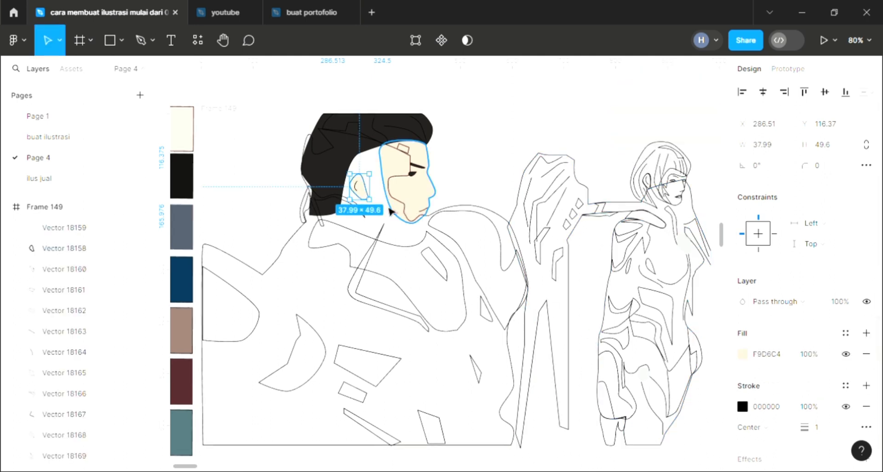
# Fill the man's large body shape with the teal palette swatch's colour, 4F6F75, and send it behind the other shapes.
pyautogui.click(312, 188)
pyautogui.click(866, 333)
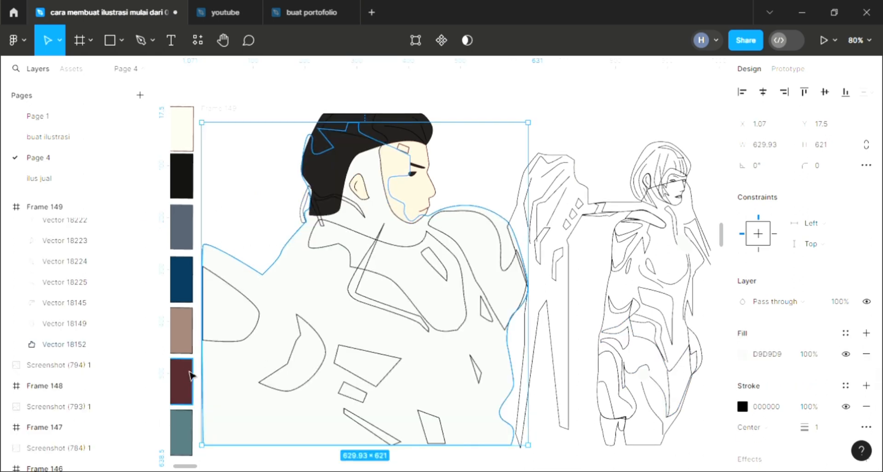
pyautogui.hscroll(-2, 286, 382)
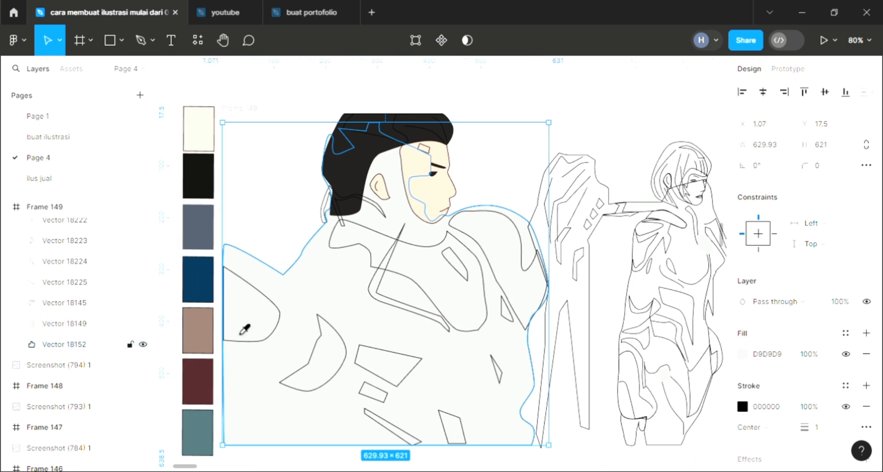
pyautogui.click(201, 433)
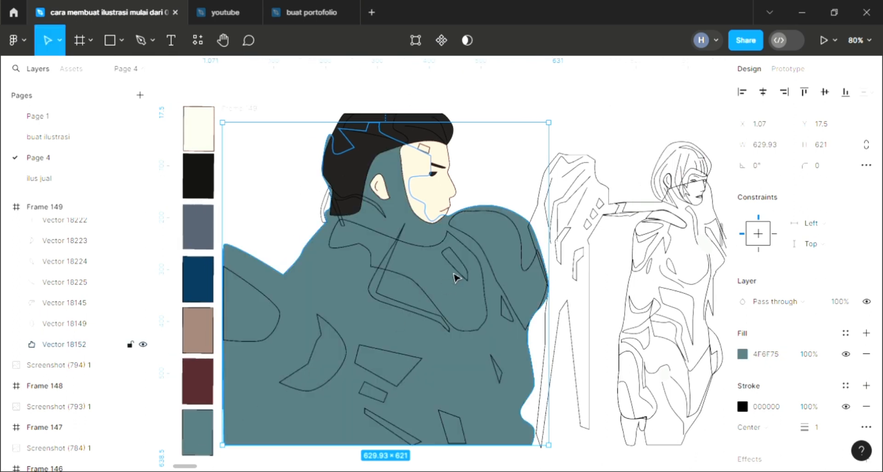
pyautogui.click(590, 132)
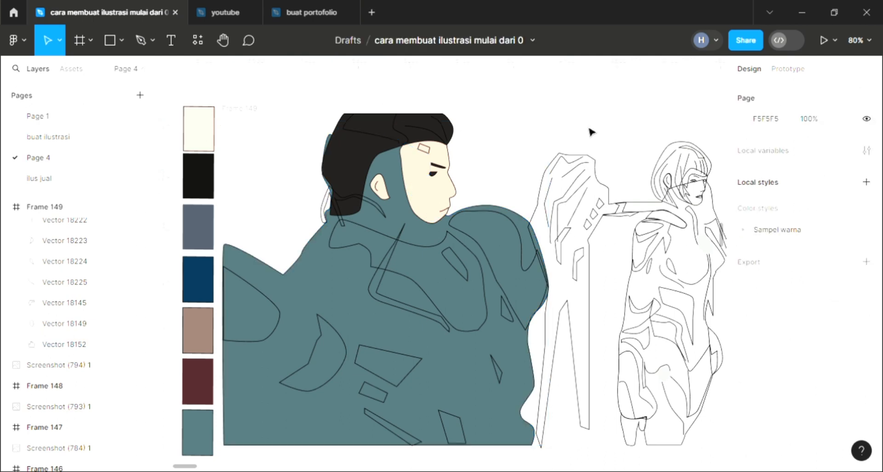
# Fill the strap shape behind the man's neck with the navy palette swatch's colour, 083455.
pyautogui.click(335, 210)
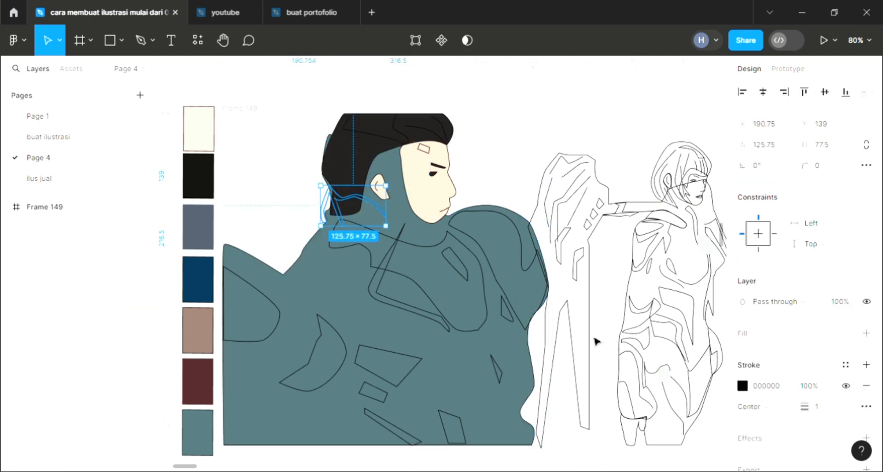
pyautogui.click(866, 333)
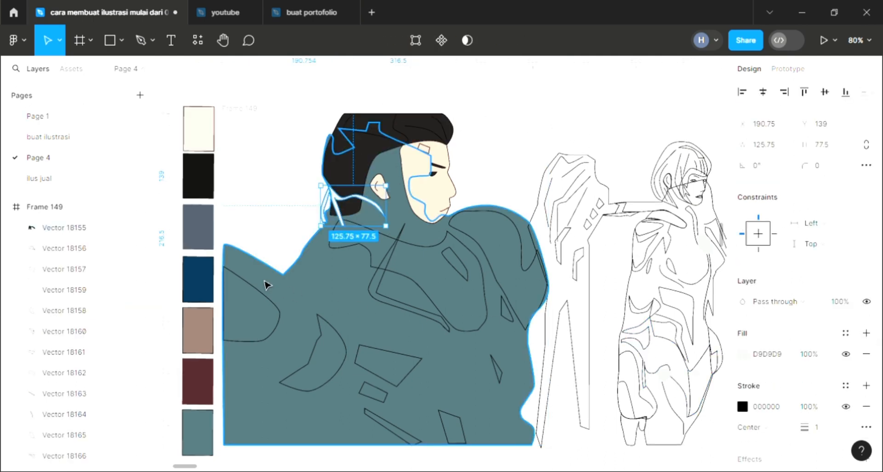
pyautogui.press('i')
pyautogui.click(197, 280)
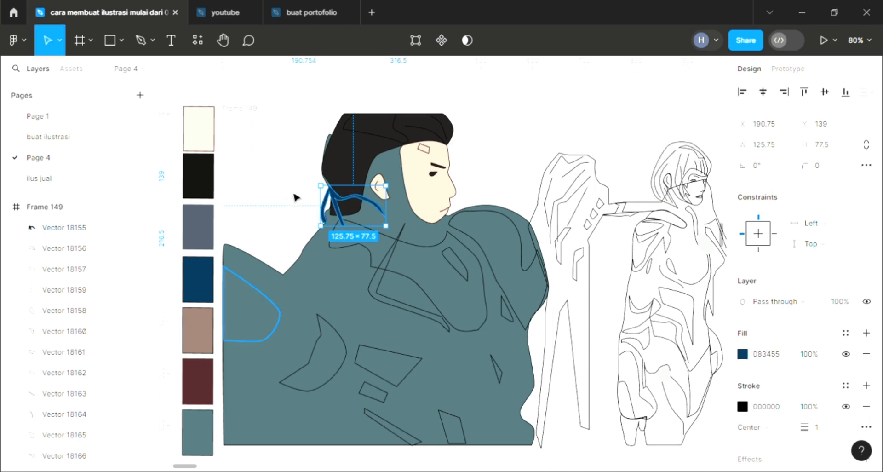
pyautogui.press('Escape')
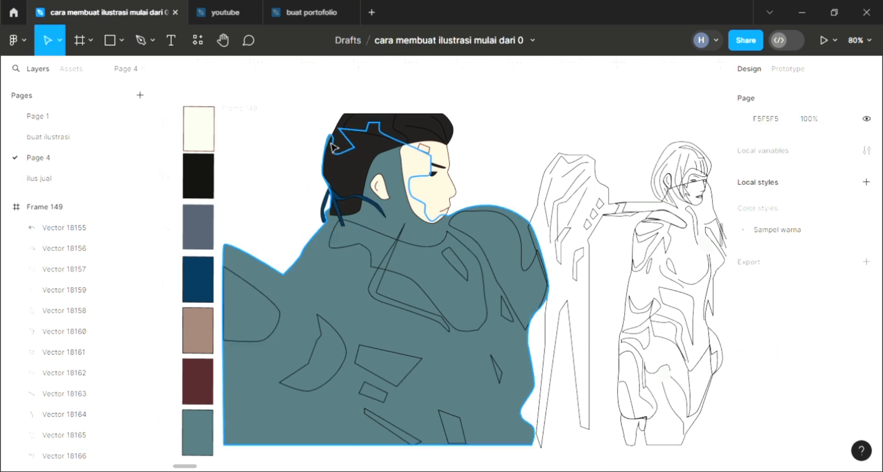
# Send the man's hair shape to the back so it lies behind the teal hood and body shape.
pyautogui.click(356, 167)
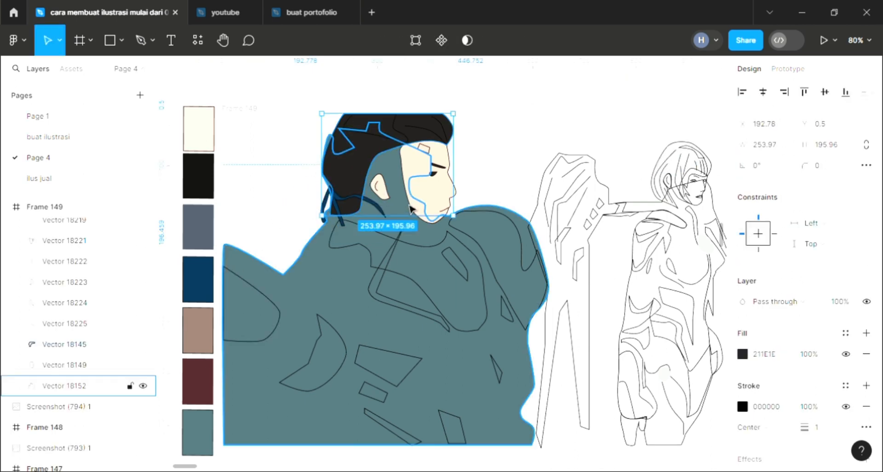
pyautogui.hotkey('ctrl', 'shift', '[')
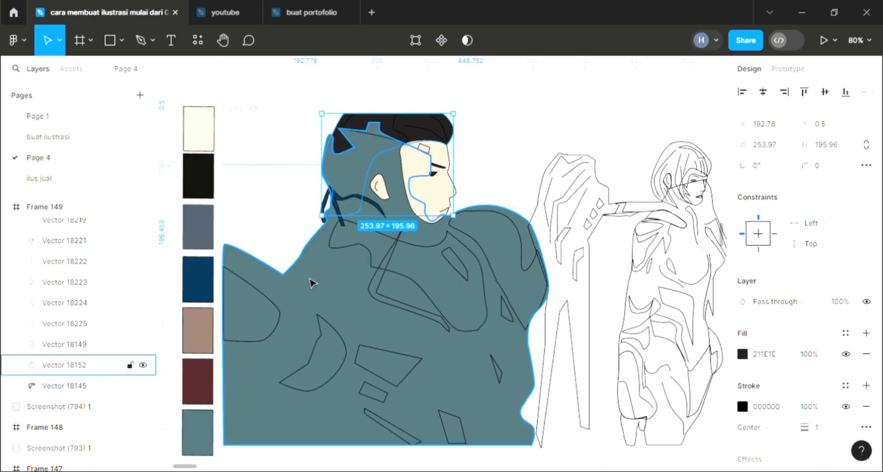
pyautogui.click(507, 194)
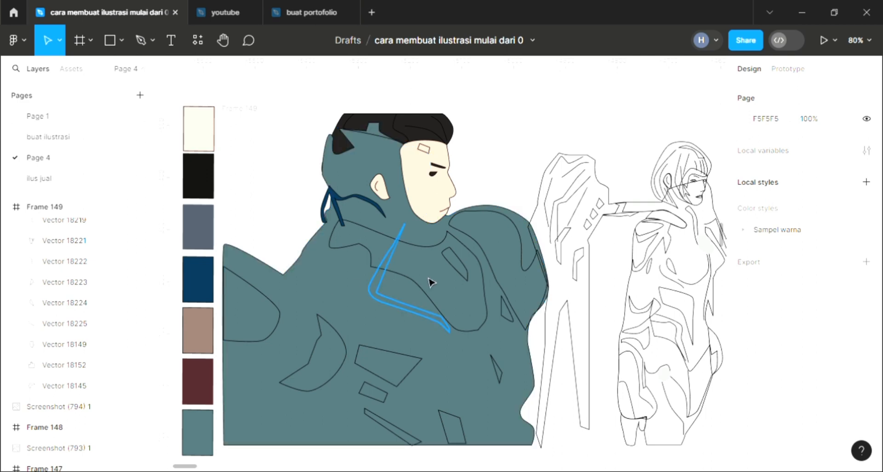
# Fill the small slanted shape on the man's upper chest from the navy swatch, then brighten its fill to blue 1A6CAA.
pyautogui.click(466, 275)
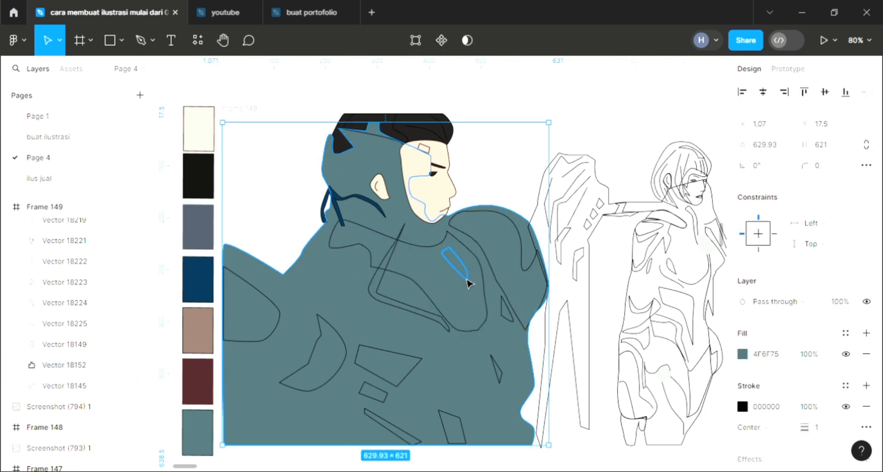
pyautogui.click(465, 276)
pyautogui.click(866, 333)
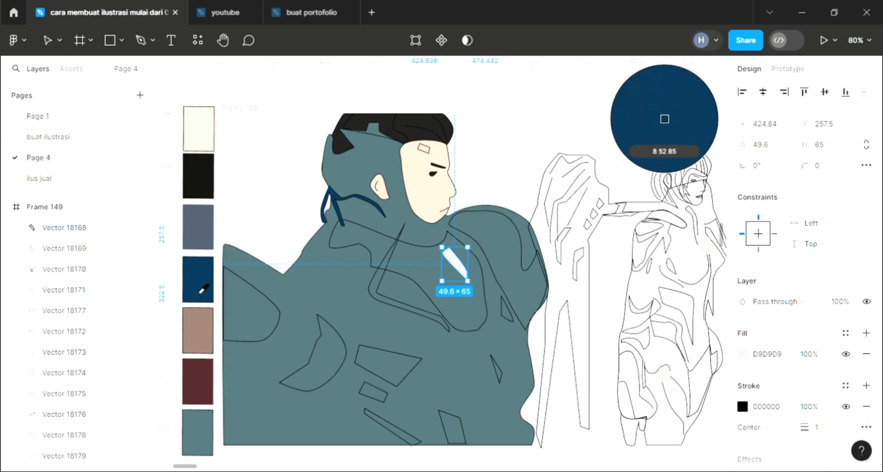
pyautogui.click(207, 278)
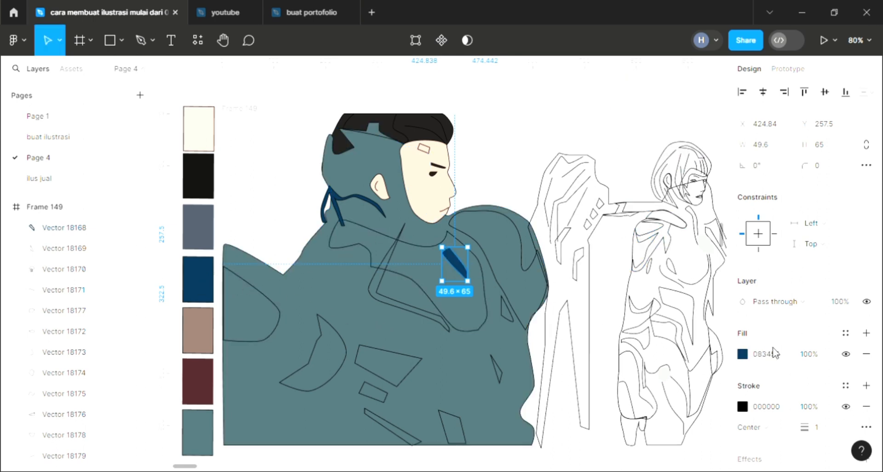
pyautogui.click(742, 353)
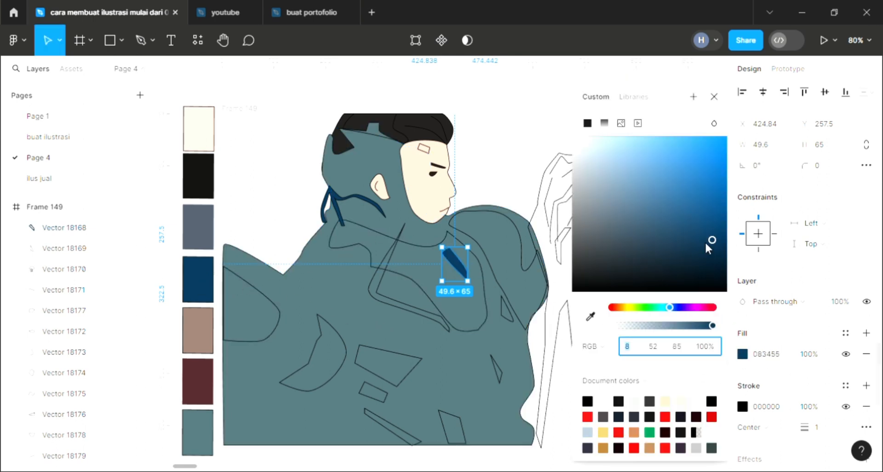
pyautogui.click(703, 189)
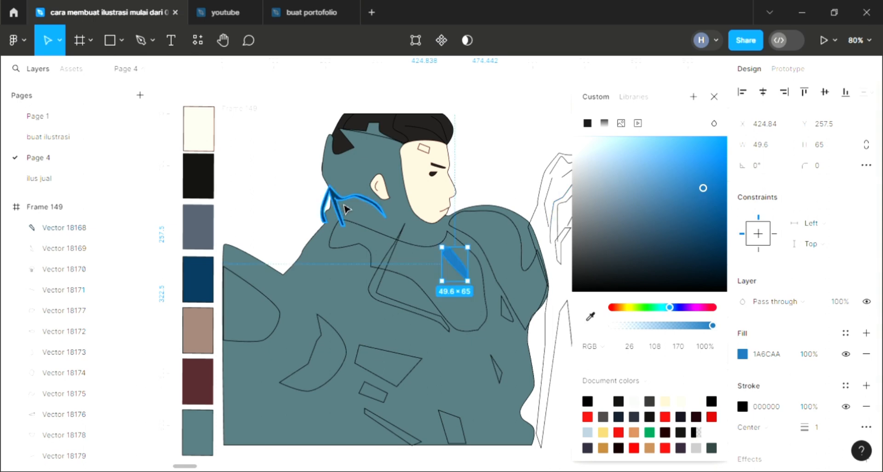
# Recolour the strap shape behind the man's neck with the chest sliver's bright blue, 1A6CAA.
pyautogui.click(346, 209)
pyautogui.press('i')
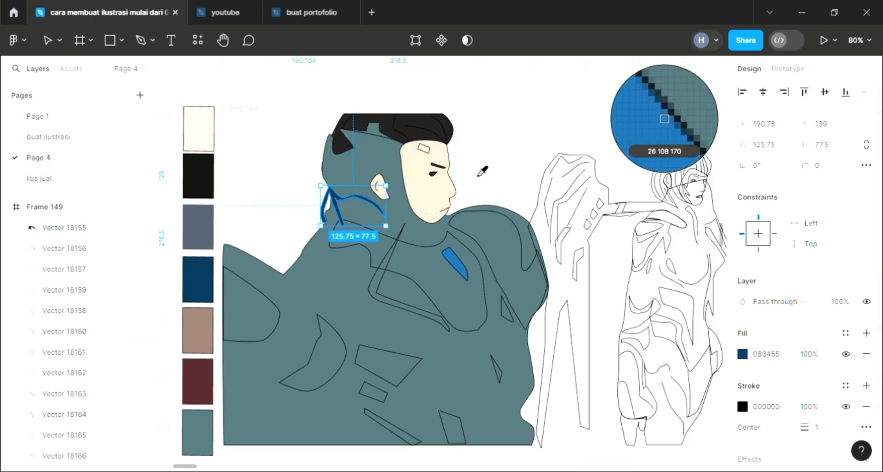
pyautogui.press('Escape')
pyautogui.press('Escape')
# Recolour the navy palette swatch with the bright blue sampled from the man's chest sliver, 1A6CAA.
pyautogui.click(198, 279)
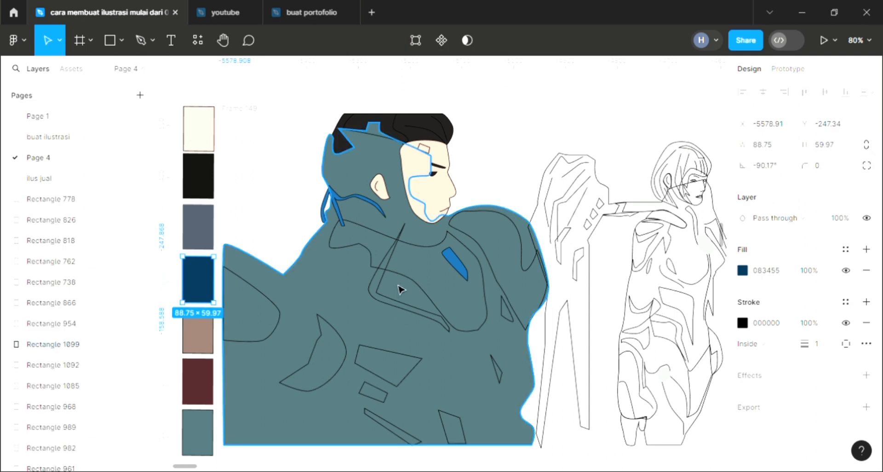
pyautogui.press('i')
pyautogui.click(462, 271)
pyautogui.press('Escape')
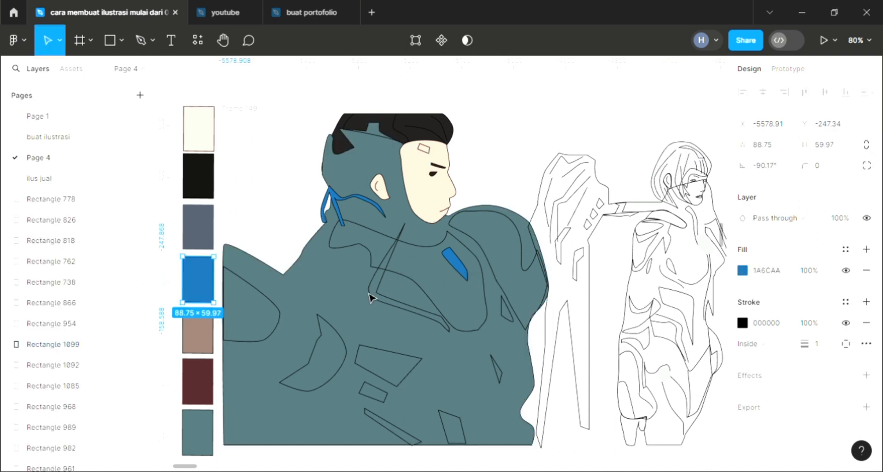
pyautogui.press('Escape')
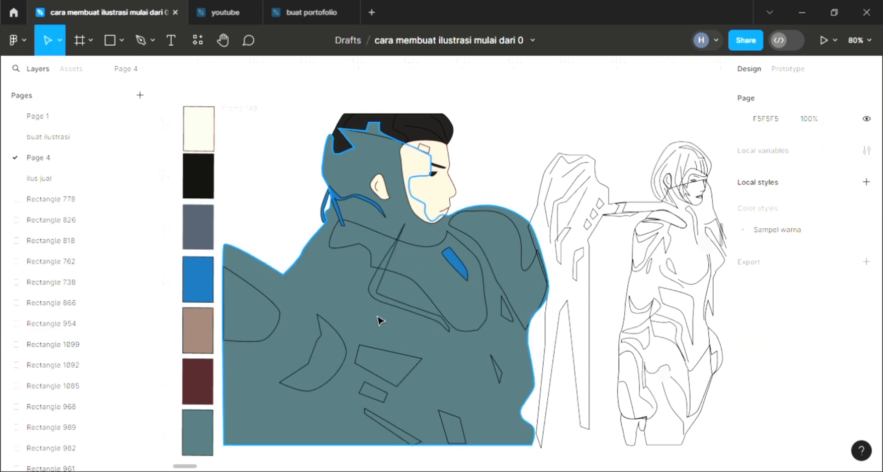
# Fill the large collar shape across the man's chest with his hair's near-black and move it behind the blue sliver and the angular line shape.
pyautogui.click(489, 327)
pyautogui.click(866, 332)
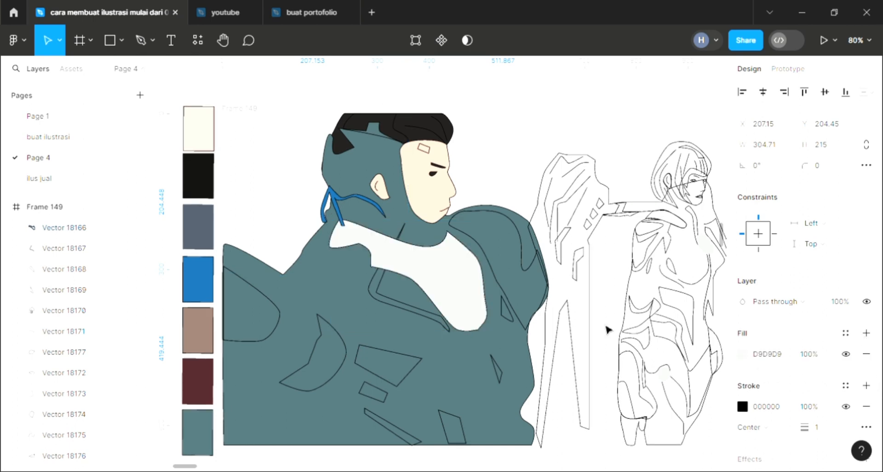
pyautogui.hotkey('ctrl', '[')
pyautogui.hotkey('ctrl', '[')
pyautogui.hotkey('ctrl', '[')
pyautogui.hotkey('ctrl', '[')
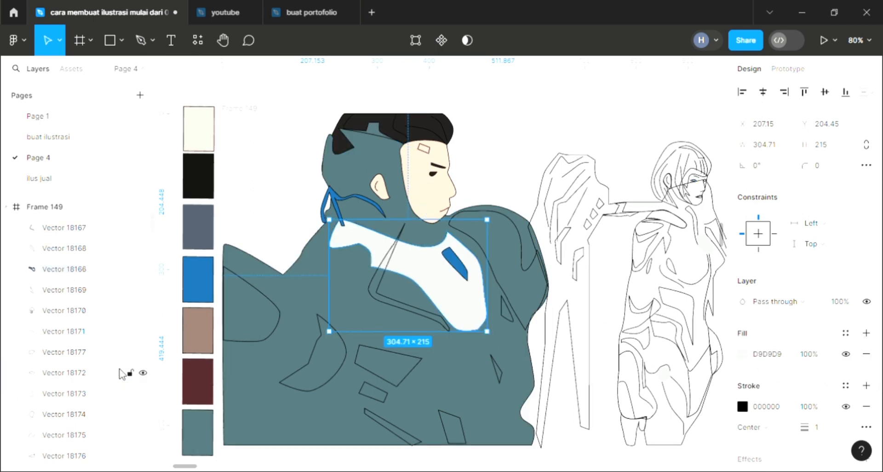
pyautogui.press('i')
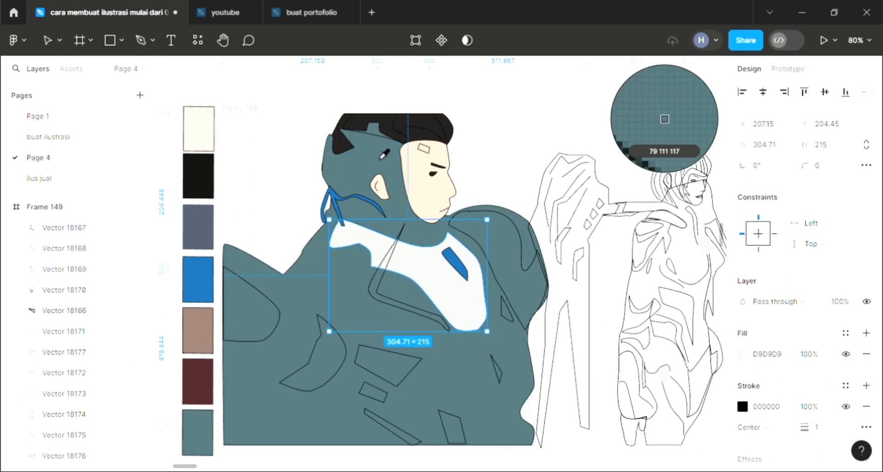
pyautogui.click(664, 119)
pyautogui.click(510, 143)
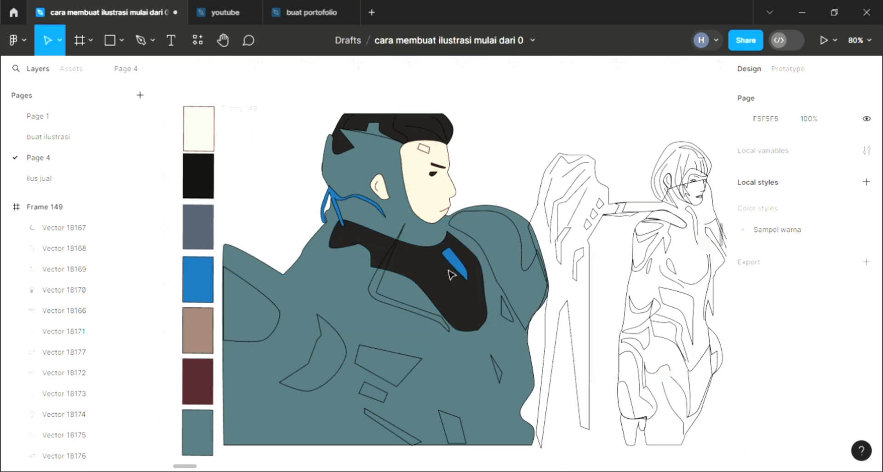
# Fill the thin angular line shape crossing the man's dark collar with the chest sliver's blue, 1A6CAA.
pyautogui.click(393, 306)
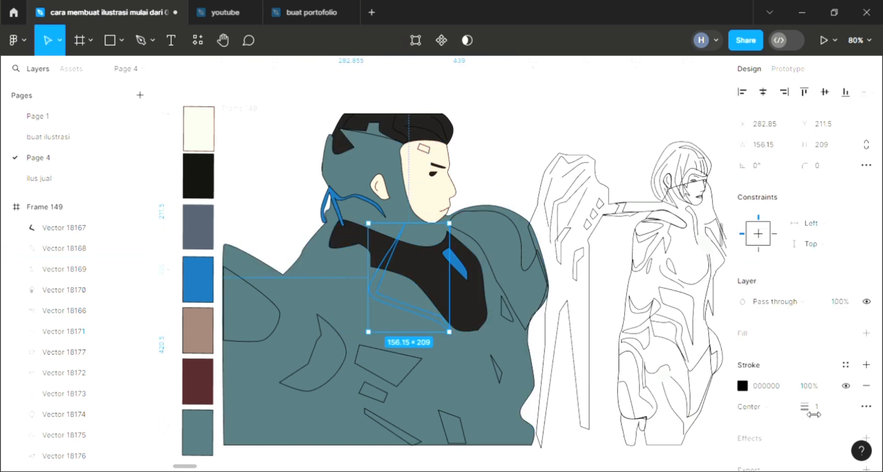
pyautogui.click(866, 333)
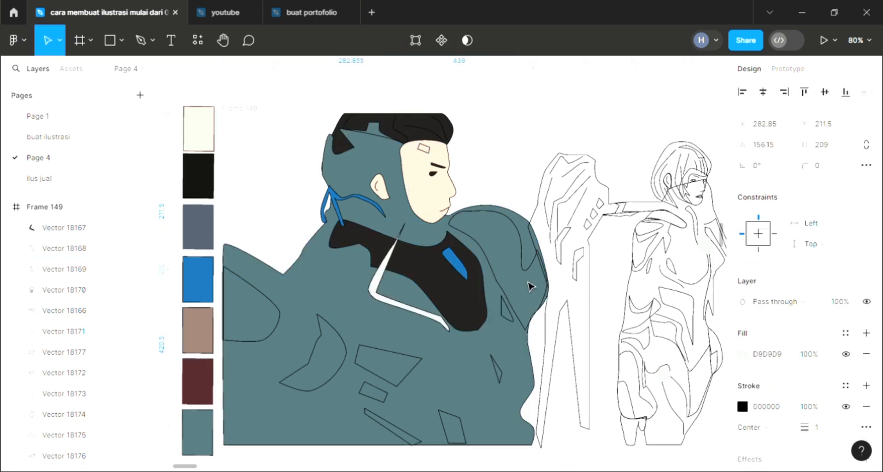
pyautogui.press('i')
pyautogui.click(468, 279)
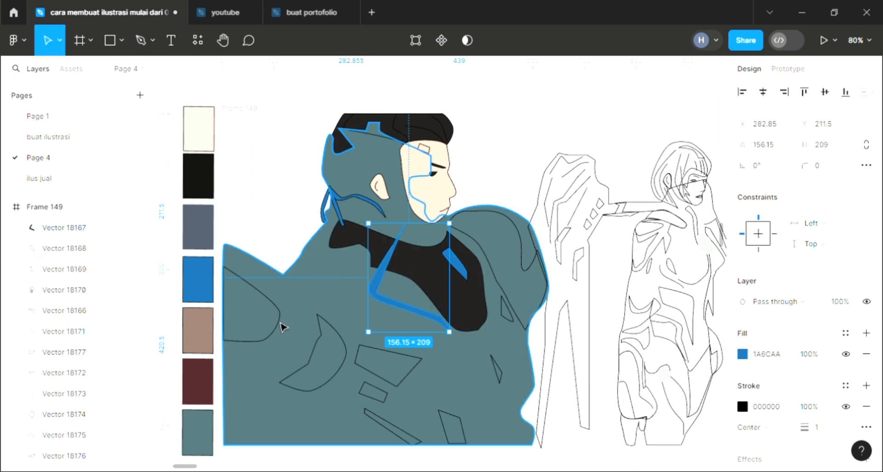
# Fill the rounded shape at the body's left edge and the crescent beside it with the collar's near-black colour.
pyautogui.click(281, 324)
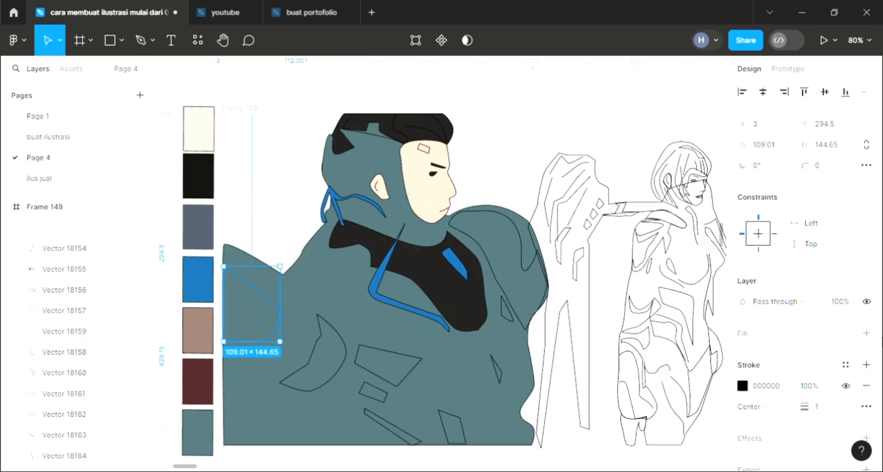
pyautogui.click(866, 333)
pyautogui.press('i')
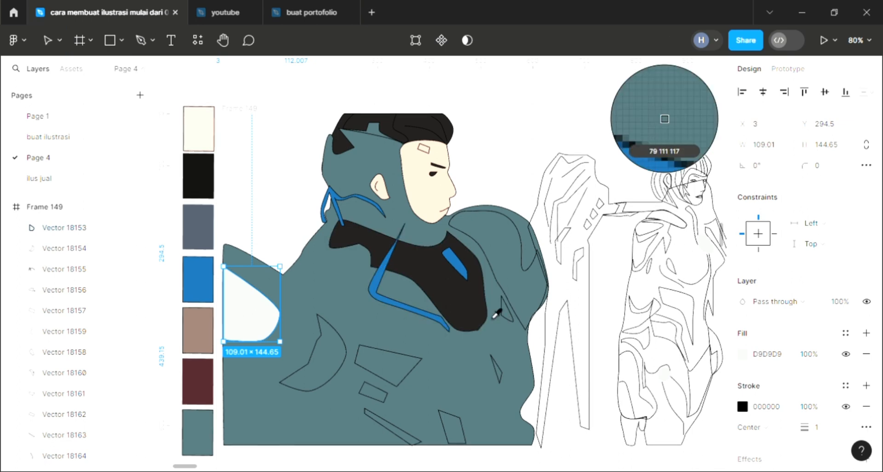
pyautogui.click(496, 314)
pyautogui.click(337, 383)
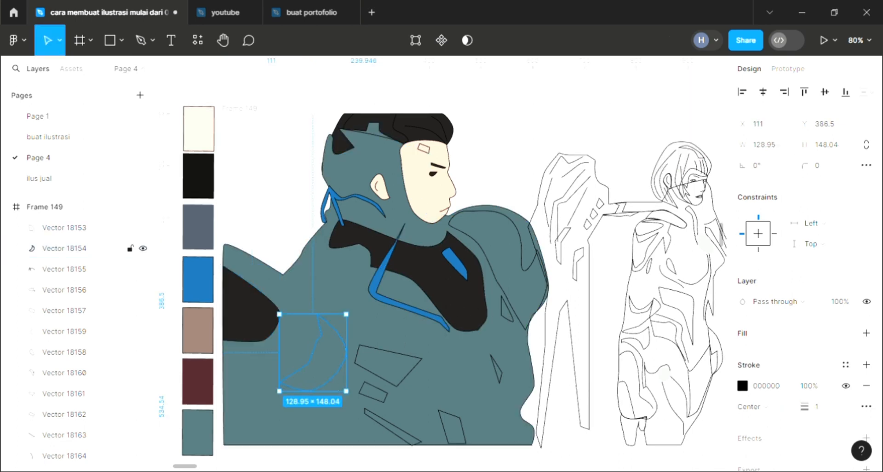
pyautogui.click(866, 333)
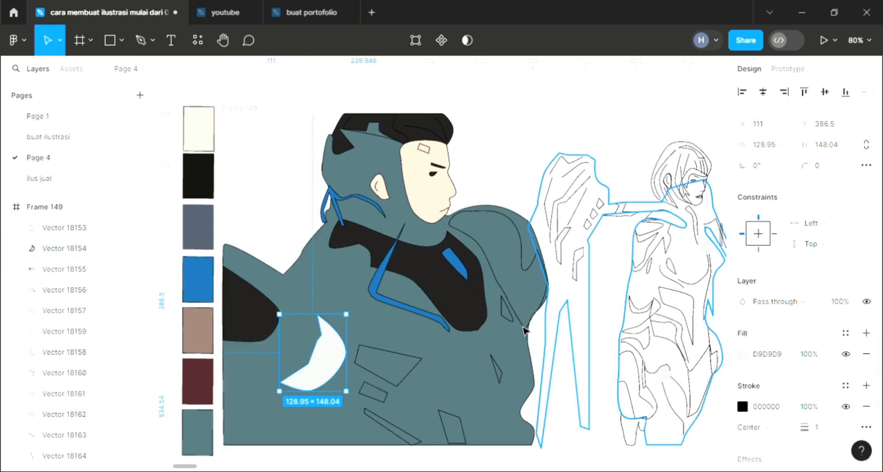
pyautogui.press('i')
pyautogui.click(476, 306)
# Fill the four-sided shape on the man's lower torso and the small rectangle beneath it with blue 1A6CAA.
pyautogui.click(415, 373)
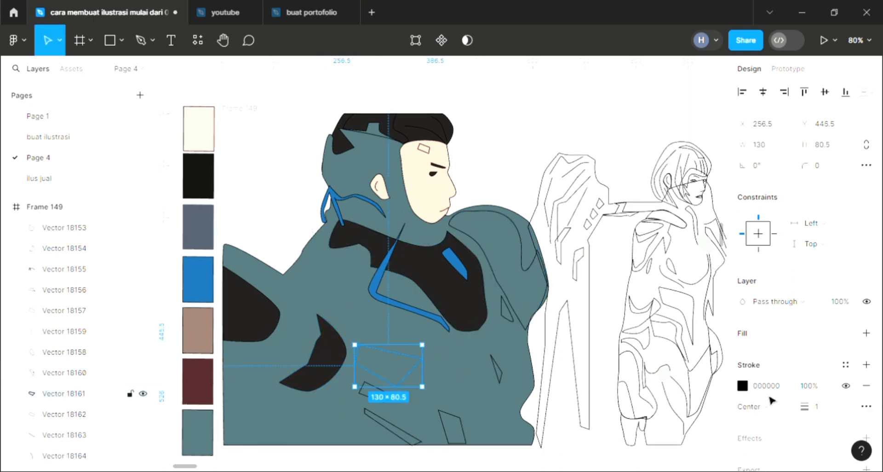
pyautogui.click(866, 332)
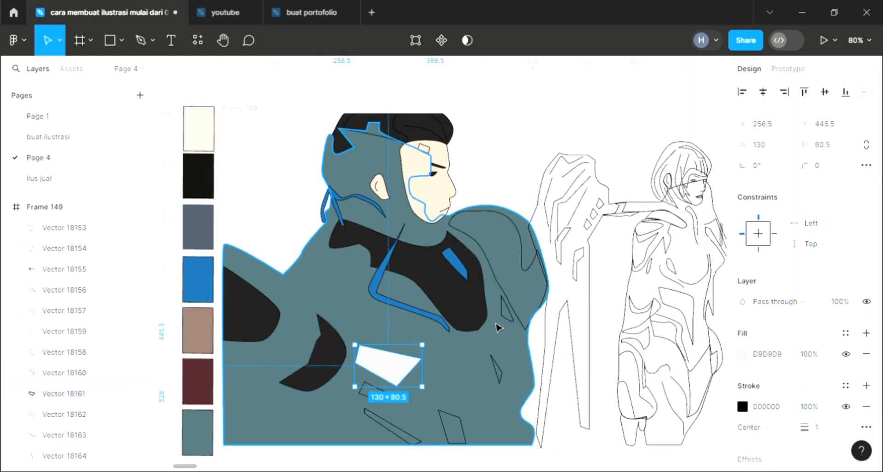
pyautogui.press('i')
pyautogui.click(465, 283)
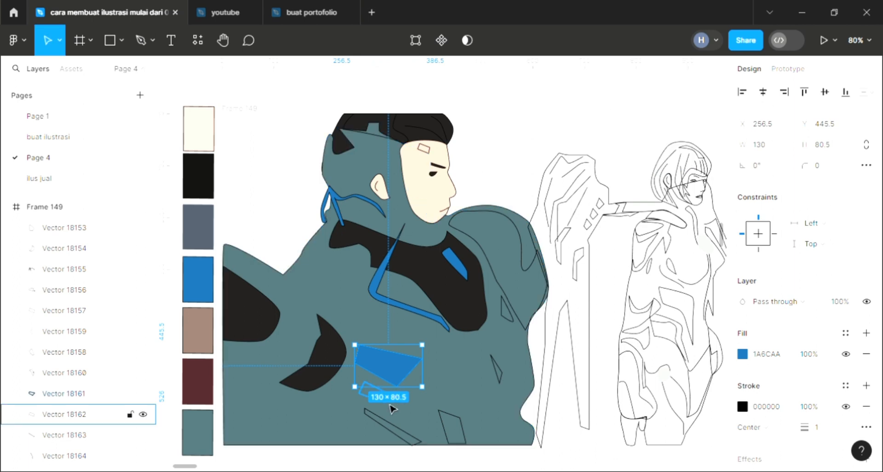
pyautogui.click(373, 392)
pyautogui.click(866, 333)
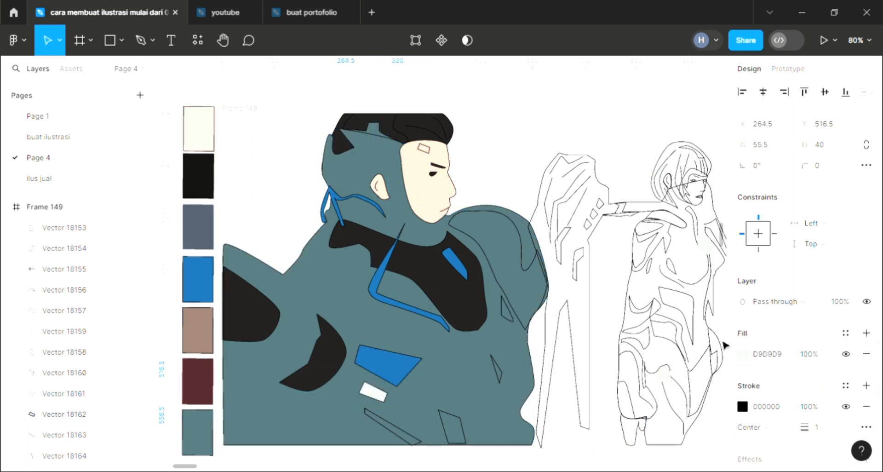
pyautogui.press('i')
pyautogui.click(402, 377)
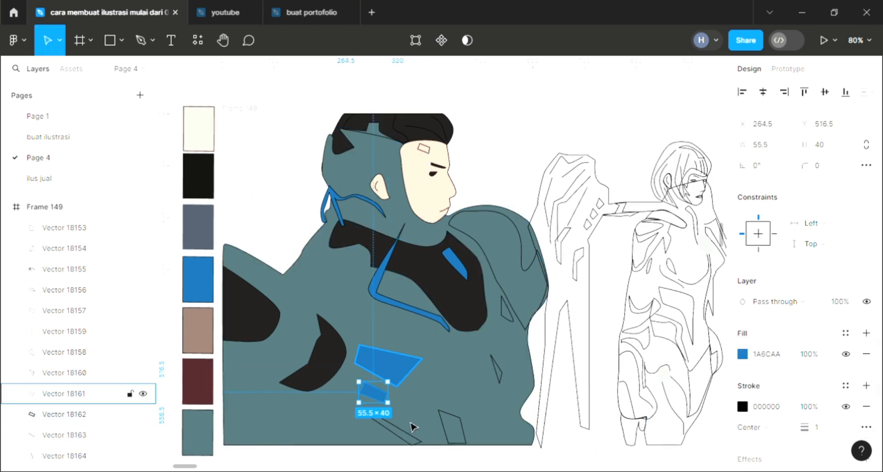
# Fill the narrow diagonal strip and the four-sided shape at the bottom of the man's torso with blue 1A6CAA.
pyautogui.click(393, 426)
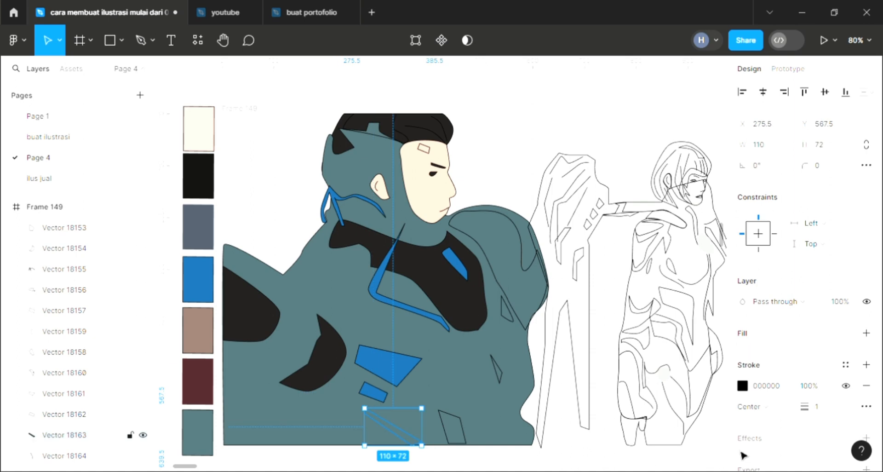
pyautogui.click(866, 333)
pyautogui.press('i')
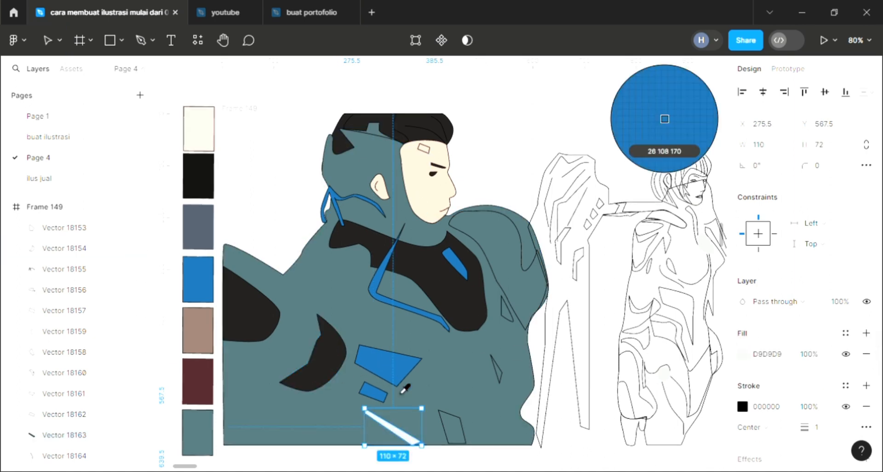
pyautogui.click(403, 382)
pyautogui.click(469, 436)
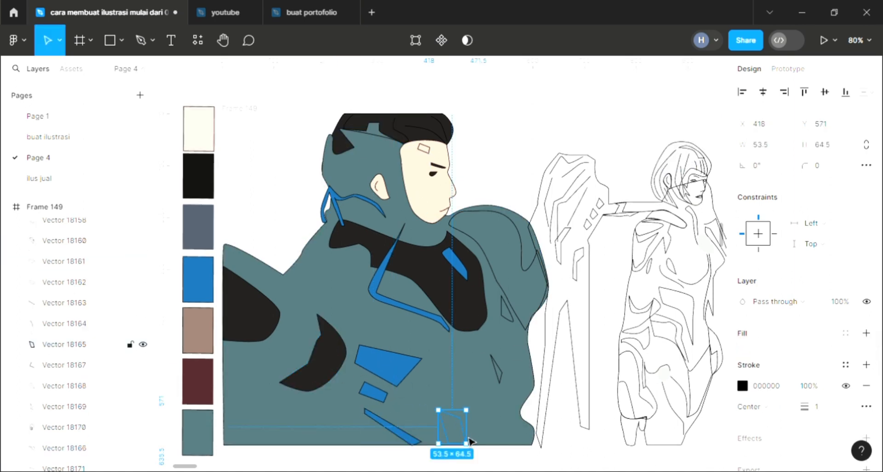
pyautogui.click(866, 333)
pyautogui.press('i')
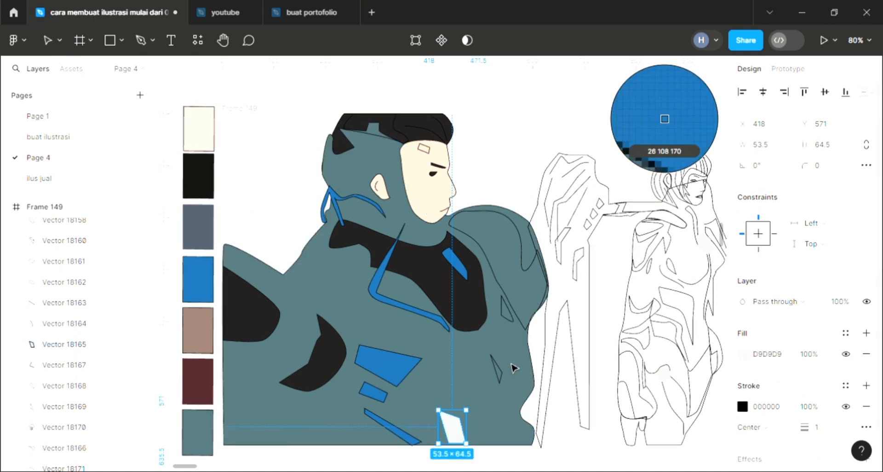
pyautogui.click(389, 376)
# Fill the small pointed shape on the man's right-hand side and the one above it below the shoulder with blue 1A6CAA.
pyautogui.click(500, 375)
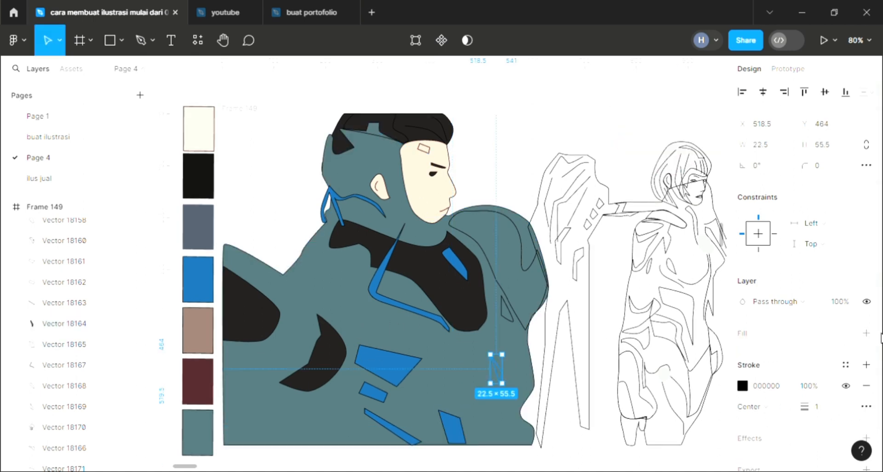
pyautogui.click(867, 332)
pyautogui.press('i')
pyautogui.click(388, 369)
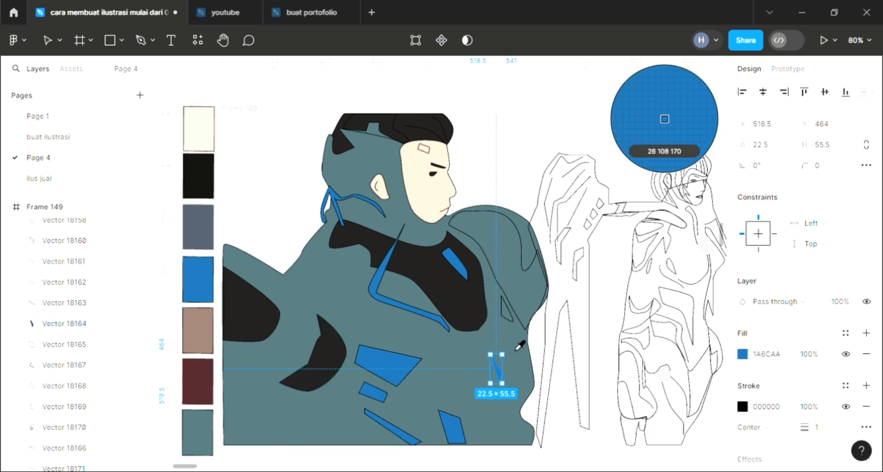
pyautogui.click(512, 319)
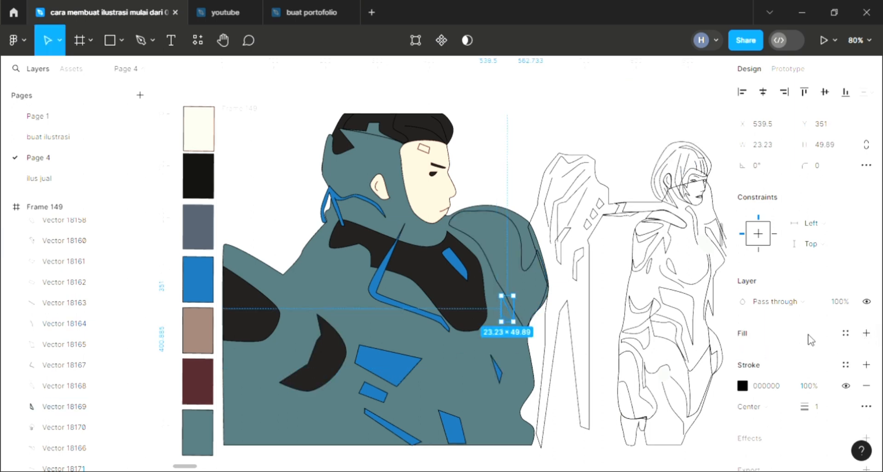
pyautogui.click(867, 333)
pyautogui.press('i')
pyautogui.click(398, 368)
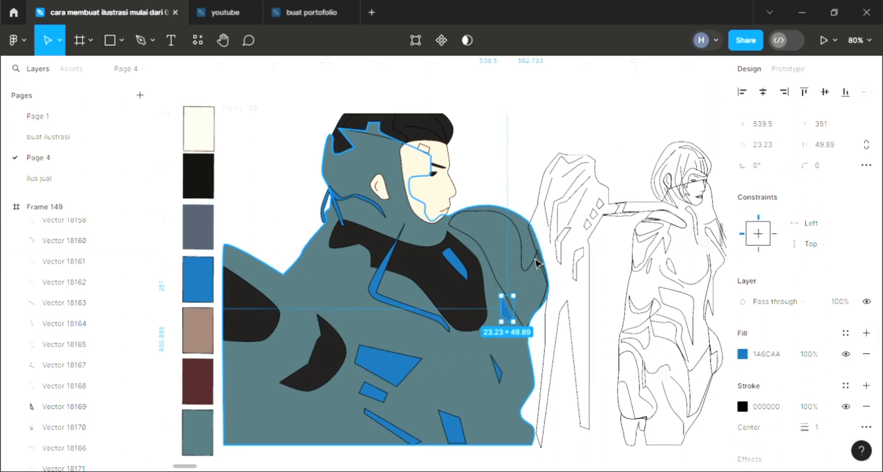
# Fill the large curved shape on the man's right-hand shoulder with the near-black 211E1E sampled from the body's dark shape.
pyautogui.click(534, 269)
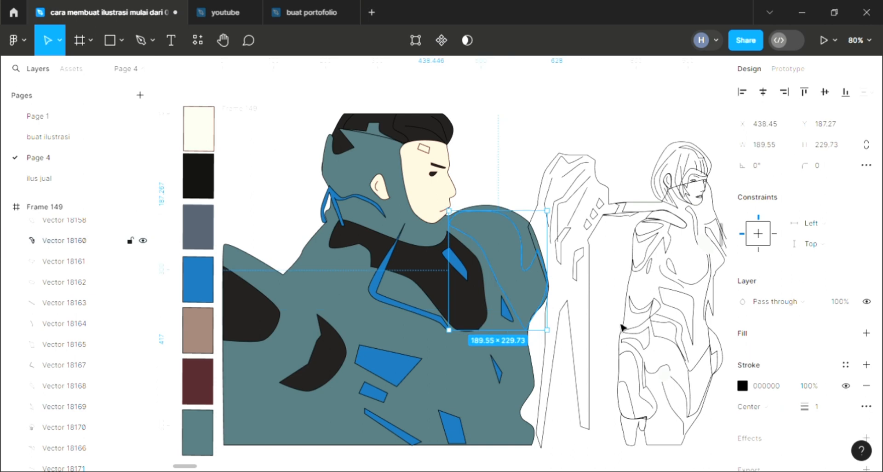
pyautogui.click(867, 333)
pyautogui.press('i')
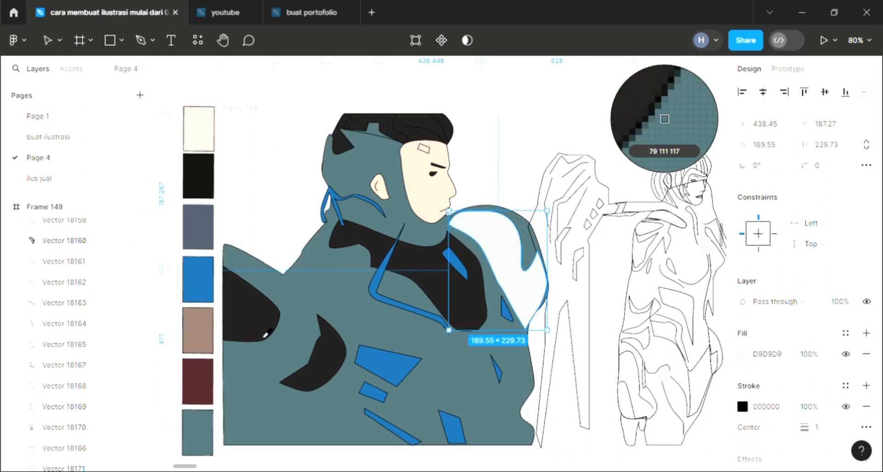
pyautogui.click(265, 335)
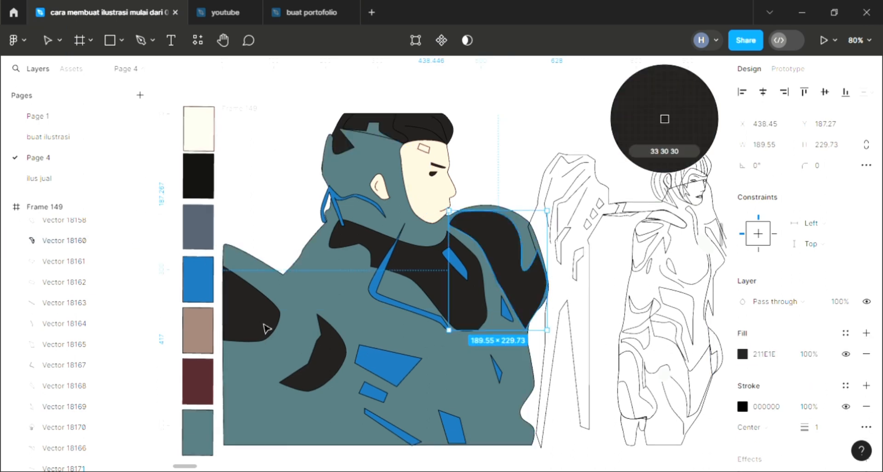
pyautogui.click(249, 213)
# Fill the woman's hair shape with the palette's dark red 4F272C.
pyautogui.hscroll(3, 453, 311)
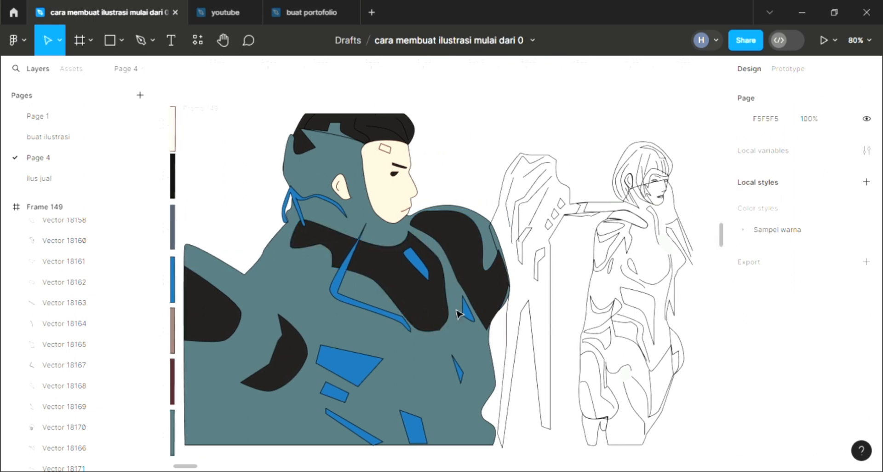
pyautogui.click(666, 171)
pyautogui.click(867, 333)
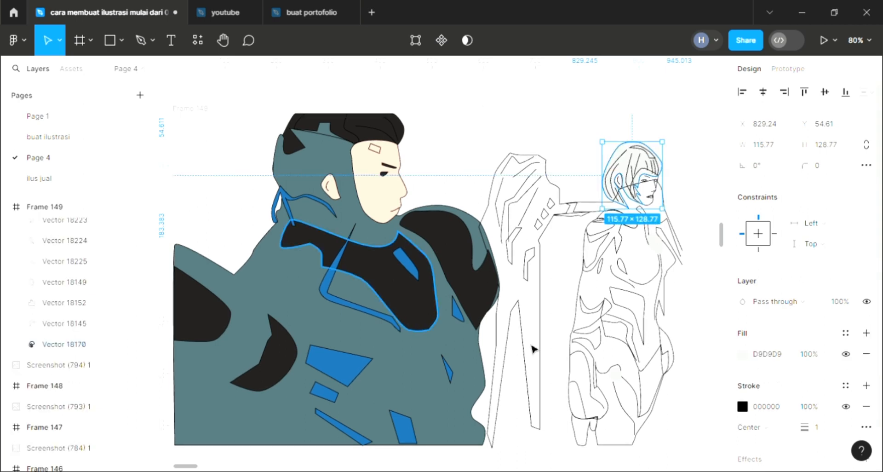
pyautogui.hscroll(-2, 599, 325)
pyautogui.hscroll(-2, 599, 327)
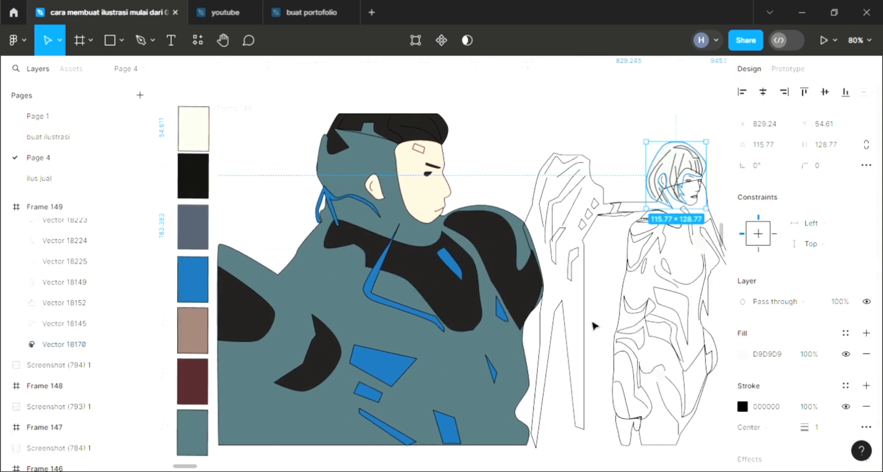
pyautogui.press('i')
pyautogui.click(193, 394)
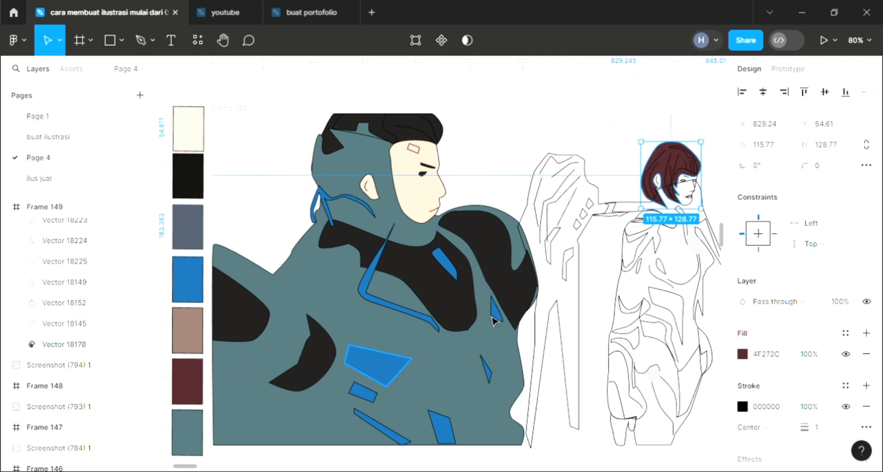
# Darken the fill of the woman's hair to 37191D.
pyautogui.hscroll(2, 693, 320)
pyautogui.hscroll(1, 693, 321)
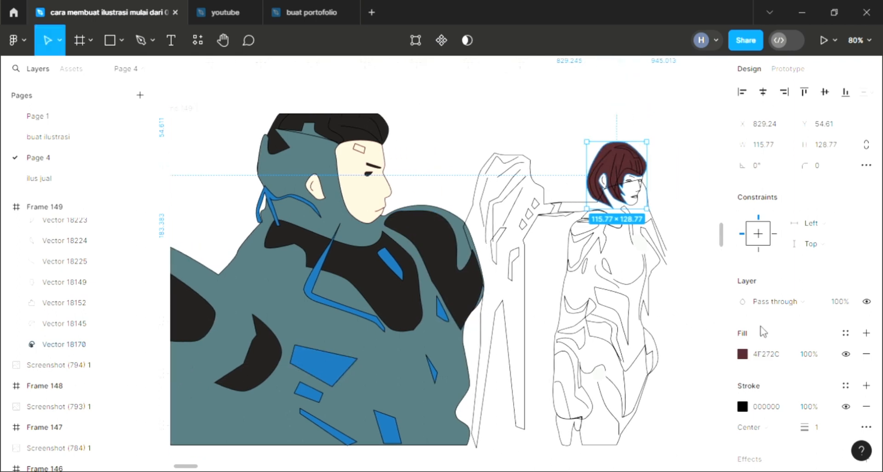
pyautogui.click(742, 353)
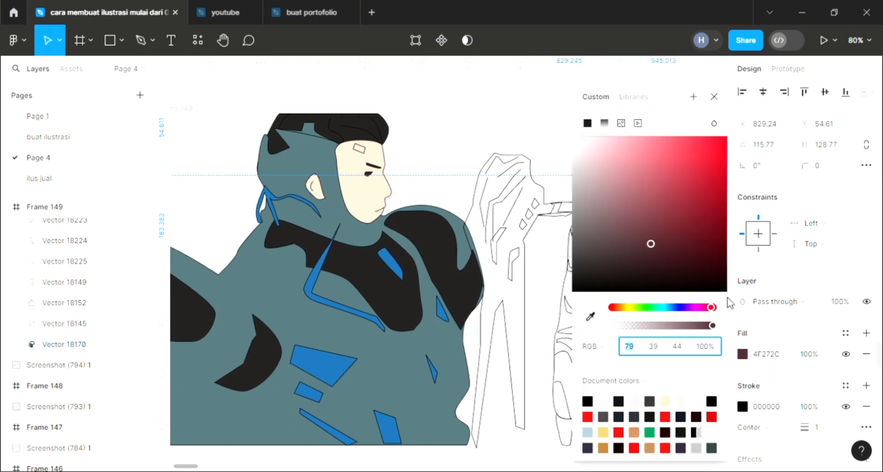
pyautogui.click(656, 257)
pyautogui.click(714, 96)
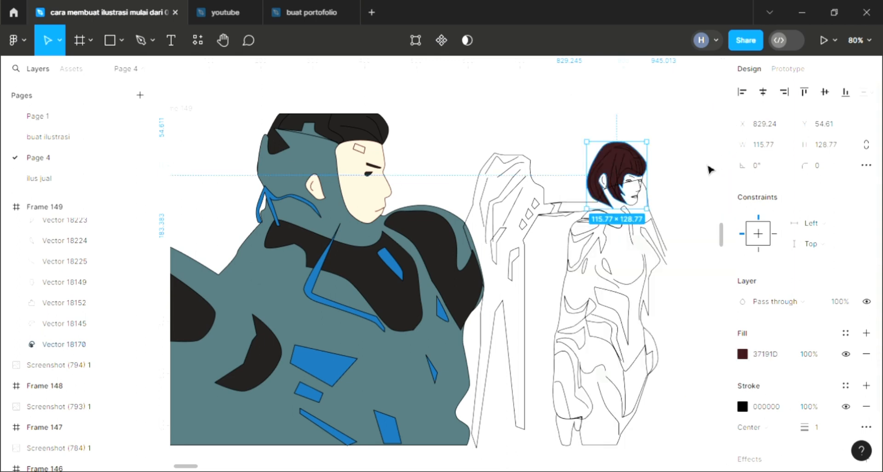
pyautogui.click(675, 173)
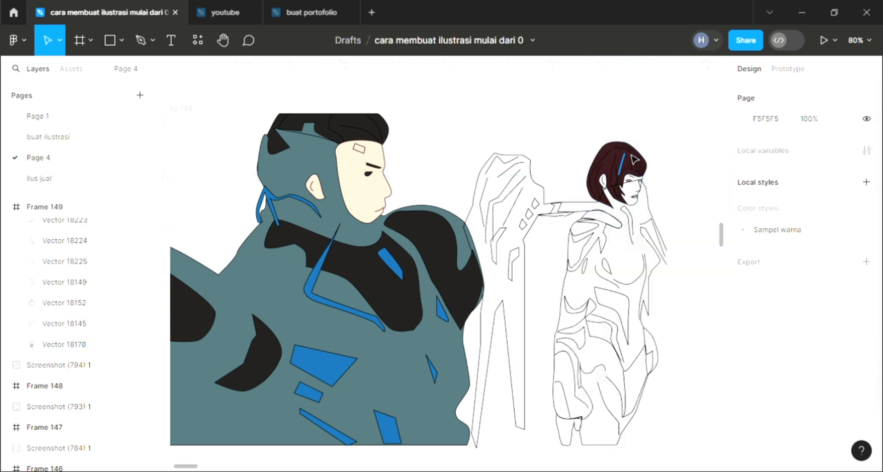
# Fill the curved headband shape on the woman's hair with near-black 211E1E sampled from the man's shoulder.
pyautogui.click(645, 163)
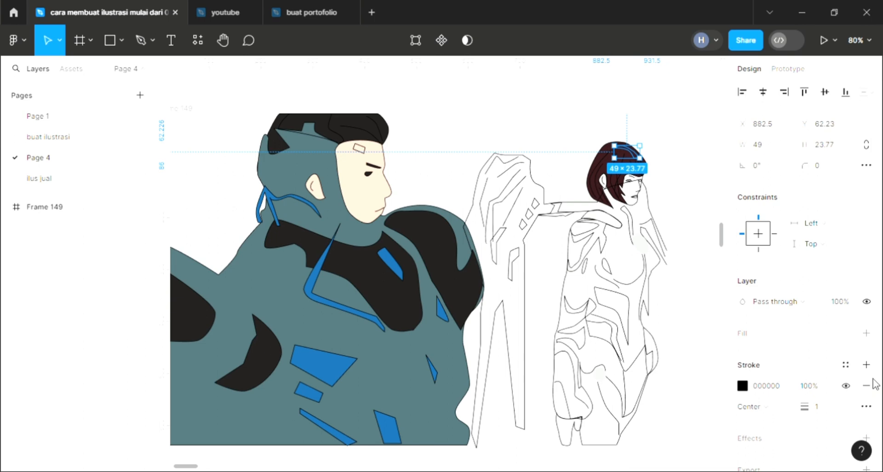
pyautogui.click(865, 332)
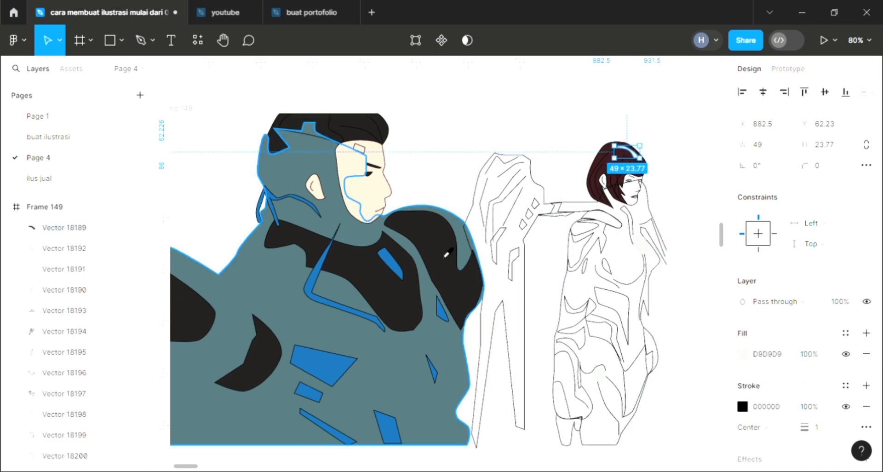
pyautogui.press('i')
pyautogui.click(444, 250)
pyautogui.click(662, 201)
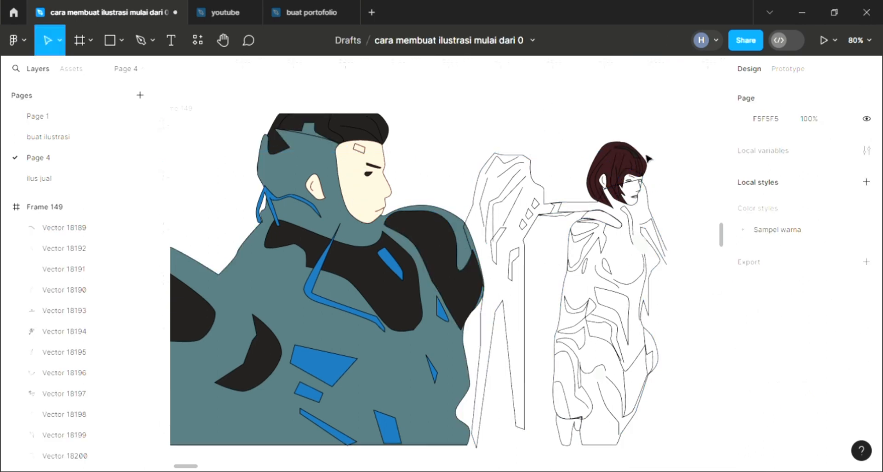
# Set the fill of the woman's headband shape to 111111.
pyautogui.scroll(3, 649, 163)
pyautogui.scroll(5, 641, 164)
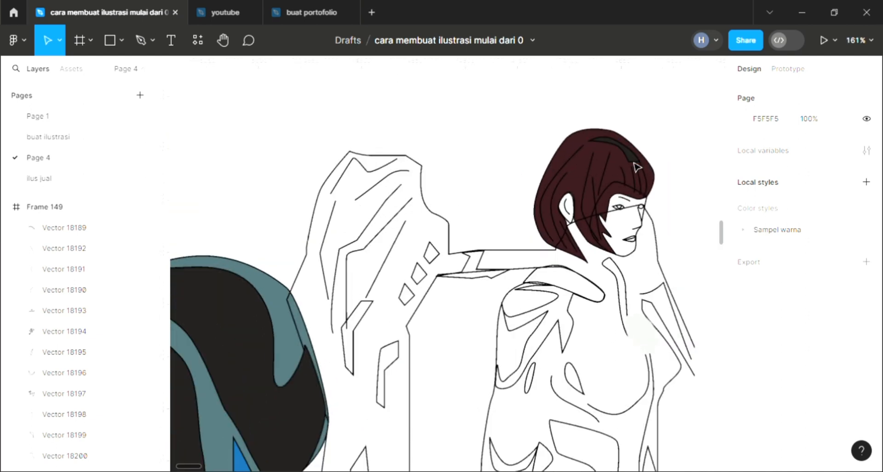
pyautogui.click(634, 164)
pyautogui.scroll(5, 632, 164)
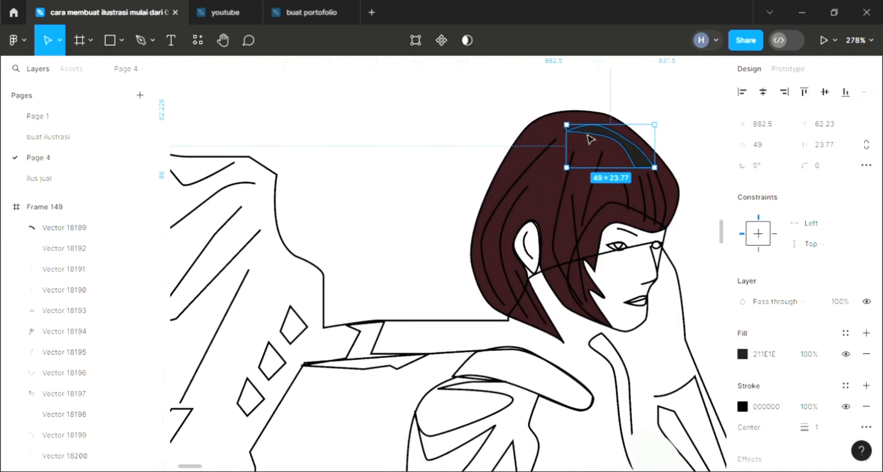
pyautogui.press('Return')
pyautogui.press('Return')
pyautogui.press('Return')
pyautogui.scroll(1, 581, 138)
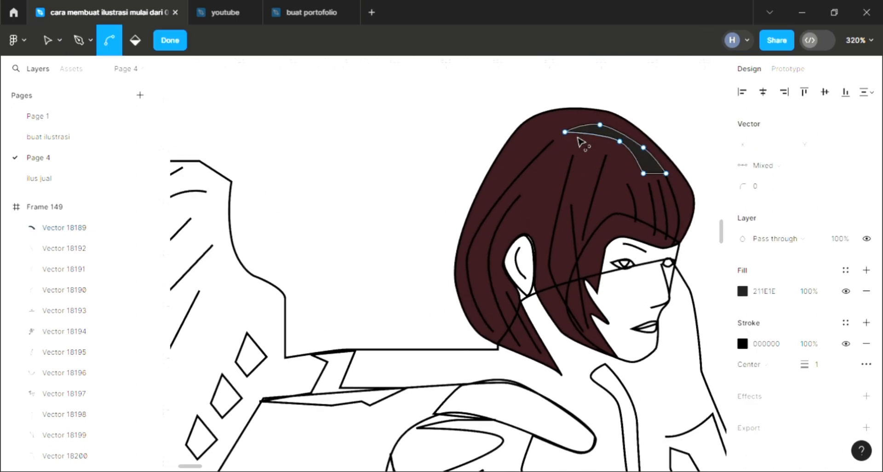
pyautogui.scroll(5, 664, 172)
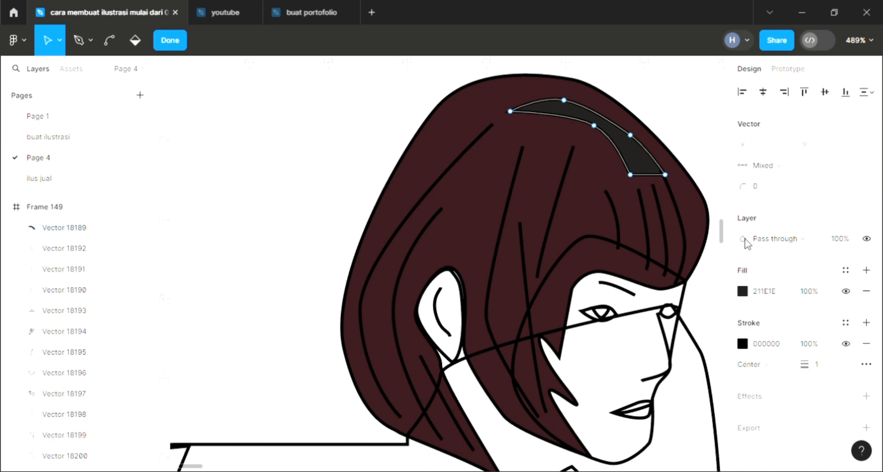
pyautogui.click(773, 302)
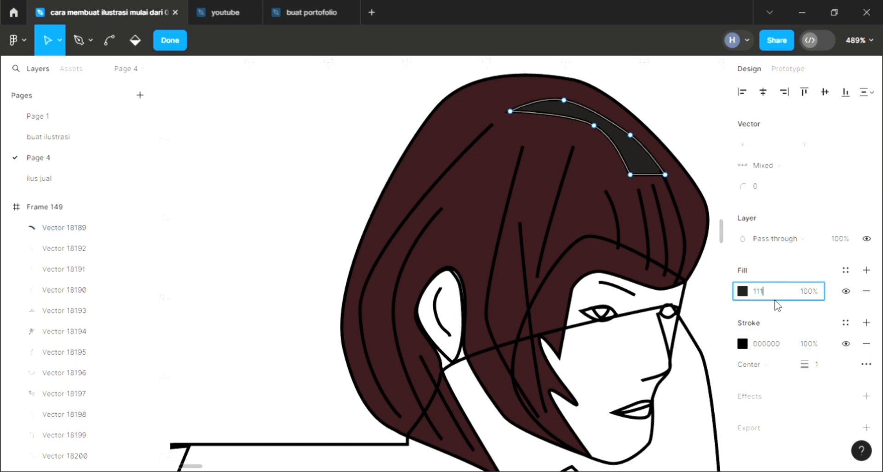
pyautogui.press('Return')
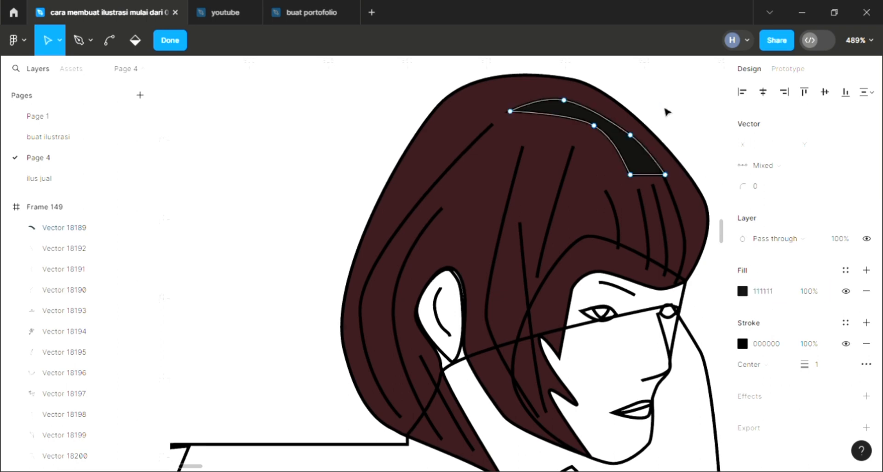
pyautogui.press('Escape')
pyautogui.press('Escape')
# Fill the iris of the woman's near eye with the hair's dark red 37191D.
pyautogui.scroll(-4, 669, 116)
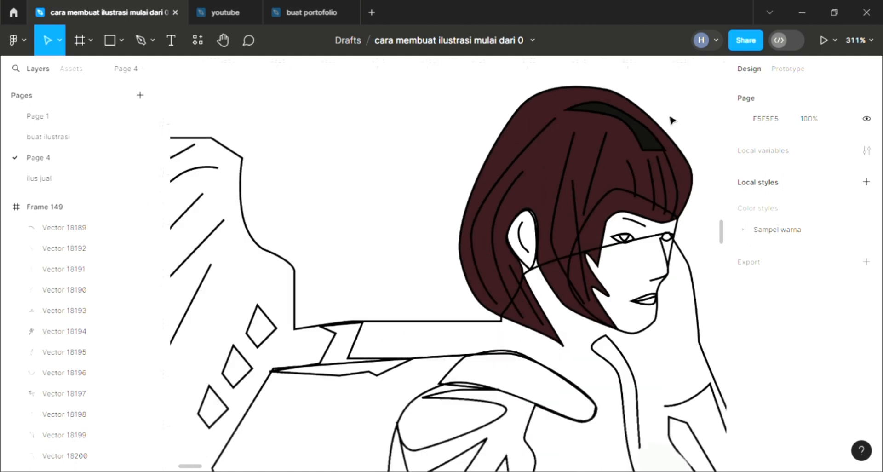
pyautogui.scroll(-2, 671, 120)
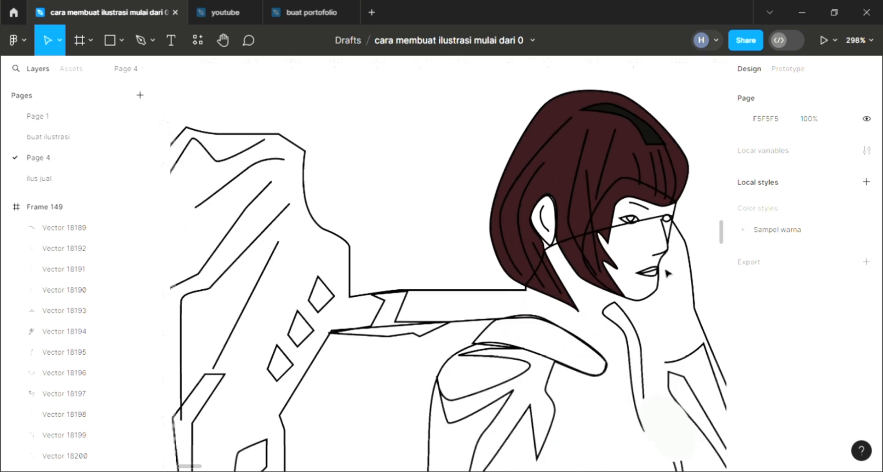
pyautogui.click(635, 224)
pyautogui.click(866, 333)
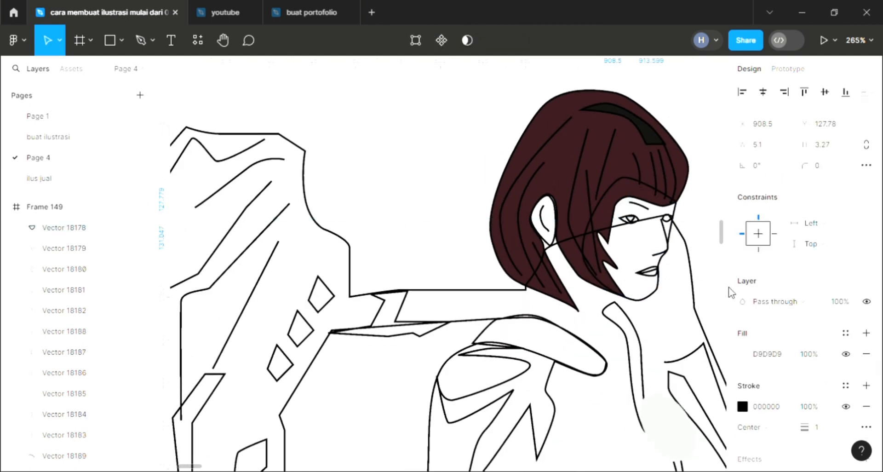
pyautogui.press('i')
pyautogui.click(664, 119)
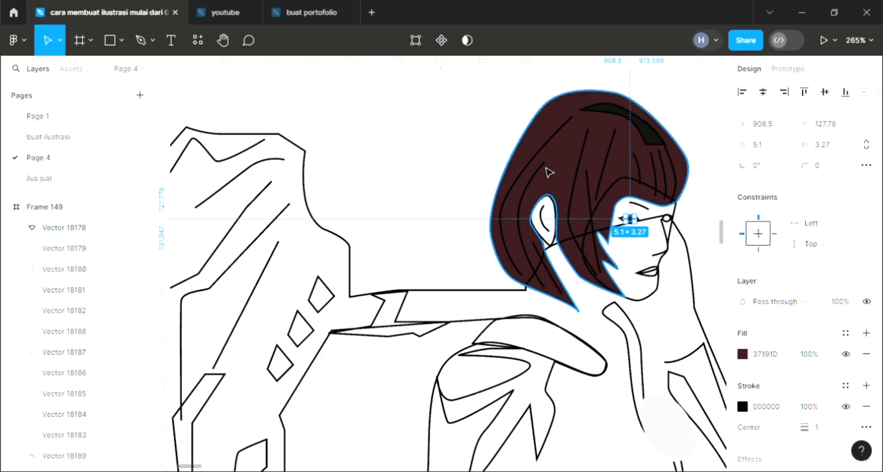
pyautogui.press('Escape')
# Fill the outline shape of the woman's near eye with white FFFFFF and send it backward behind the iris.
pyautogui.click(636, 222)
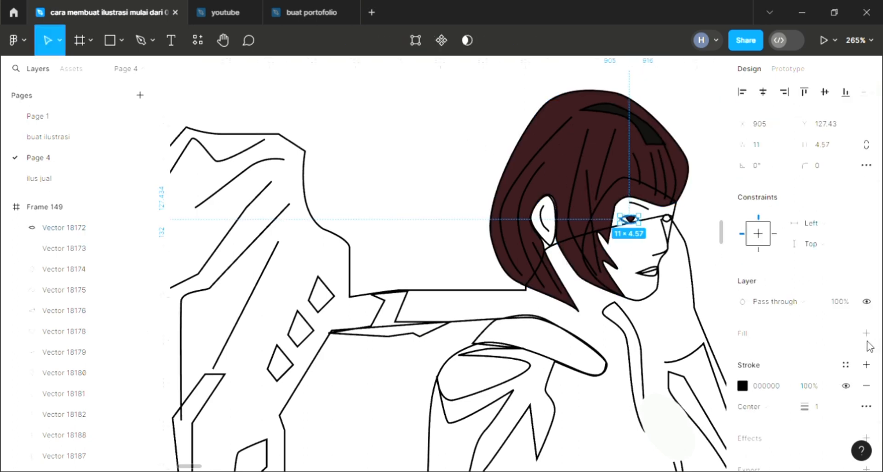
pyautogui.click(866, 333)
pyautogui.hotkey('ctrl', '[')
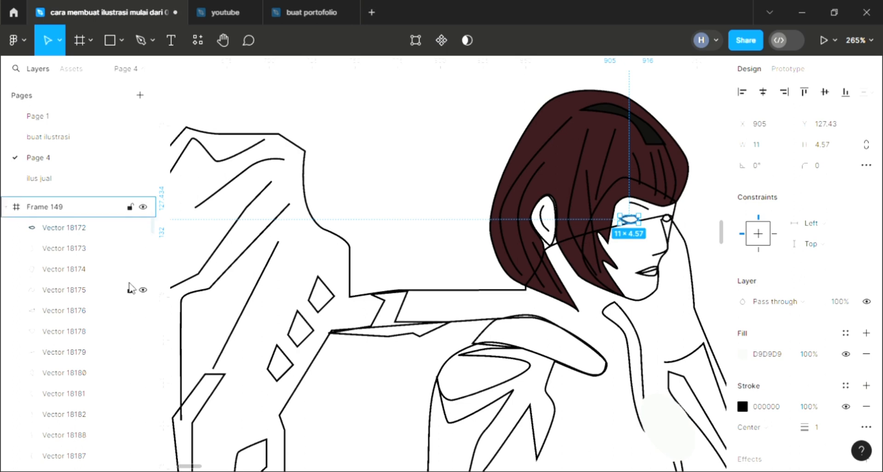
pyautogui.hotkey('ctrl', '[')
pyautogui.hotkey('ctrl', '[')
pyautogui.hotkey('ctrl', '[')
pyautogui.hotkey('ctrl', '[')
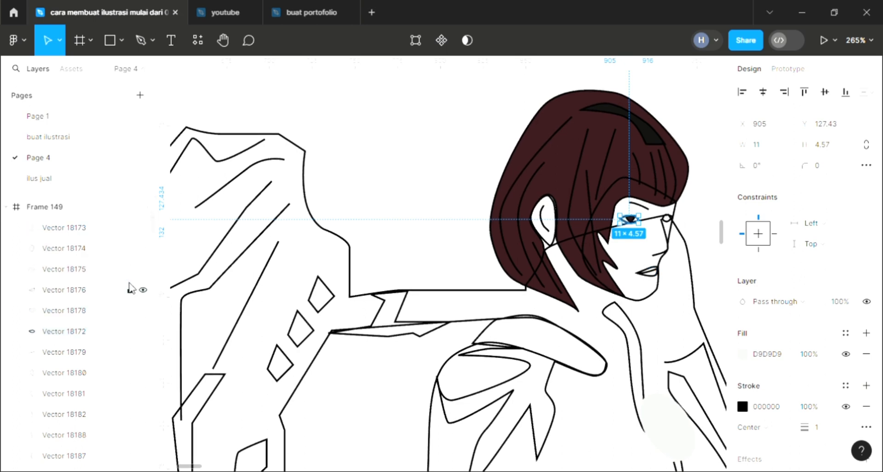
pyautogui.press('i')
pyautogui.click(442, 146)
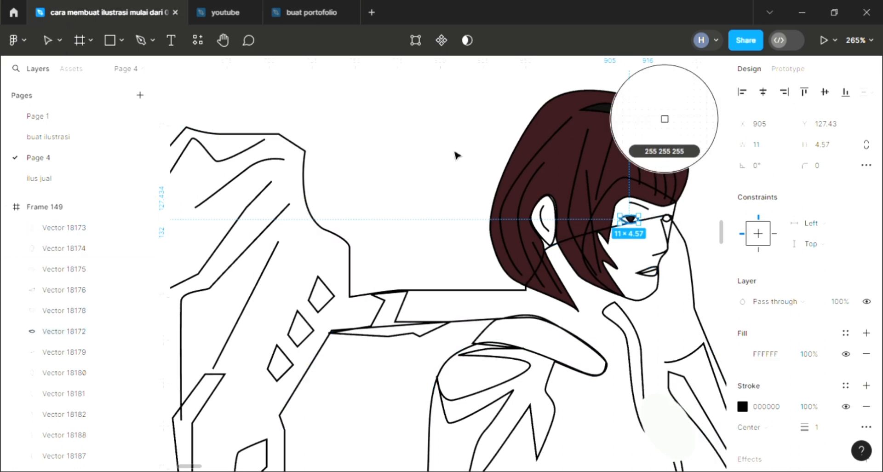
# Fill the small shape of the woman's far eye with the headband's near-black 111111.
pyautogui.click(667, 220)
pyautogui.click(866, 333)
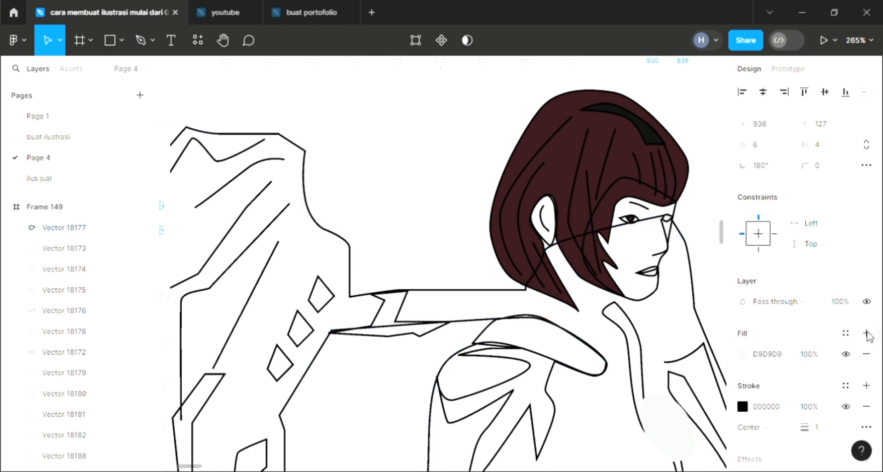
pyautogui.press('i')
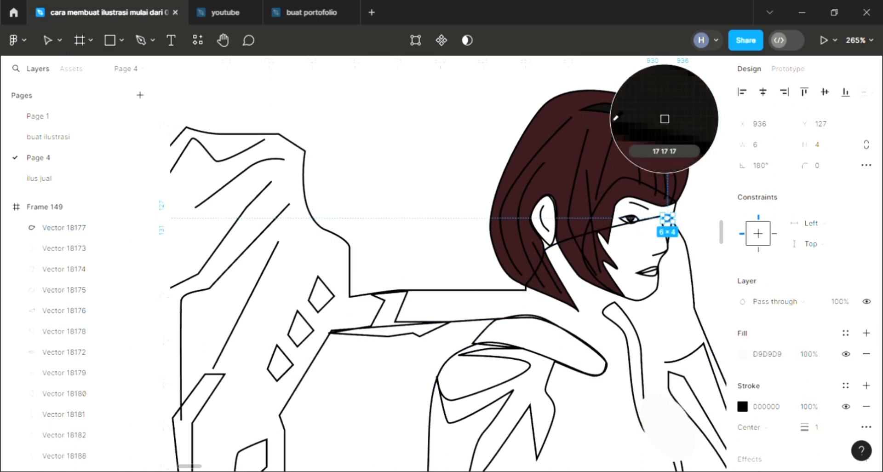
pyautogui.click(664, 119)
pyautogui.click(544, 306)
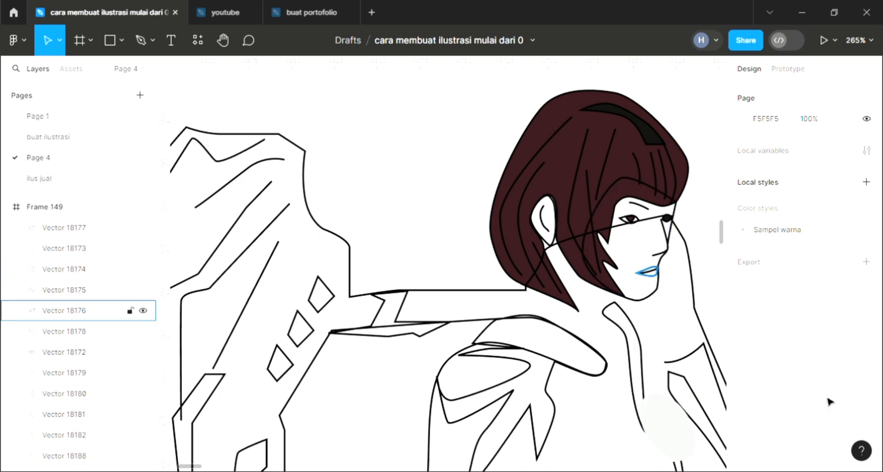
# Add a fill to the woman's lips shape and send it several layers backward.
pyautogui.click(647, 273)
pyautogui.click(867, 332)
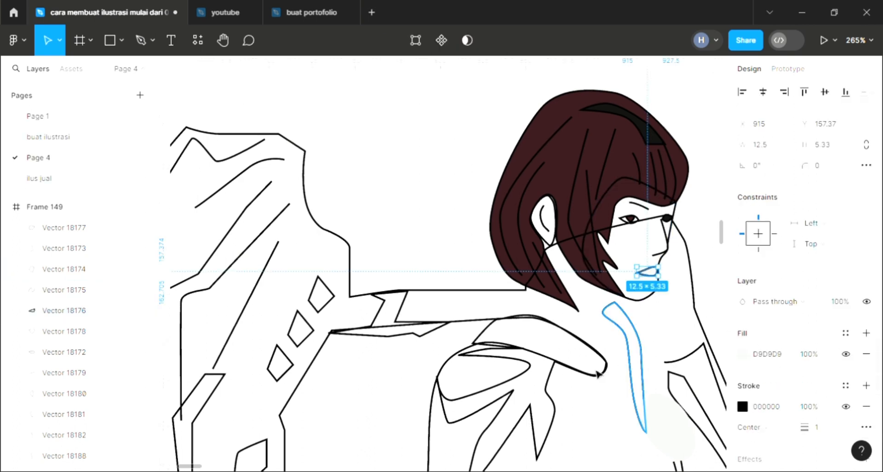
pyautogui.hotkey('ctrl', '[')
pyautogui.hotkey('ctrl', '[')
pyautogui.hotkey('ctrl', '[')
pyautogui.hotkey('ctrl', '[')
pyautogui.hotkey('ctrl', '[')
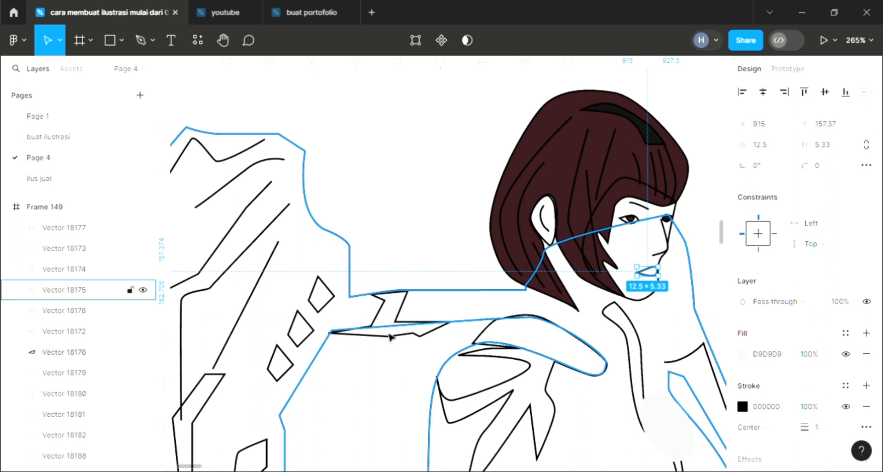
# Set the fill colour of the woman's lips to the red E35555.
pyautogui.scroll(-1, 455, 367)
pyautogui.scroll(-2, 473, 371)
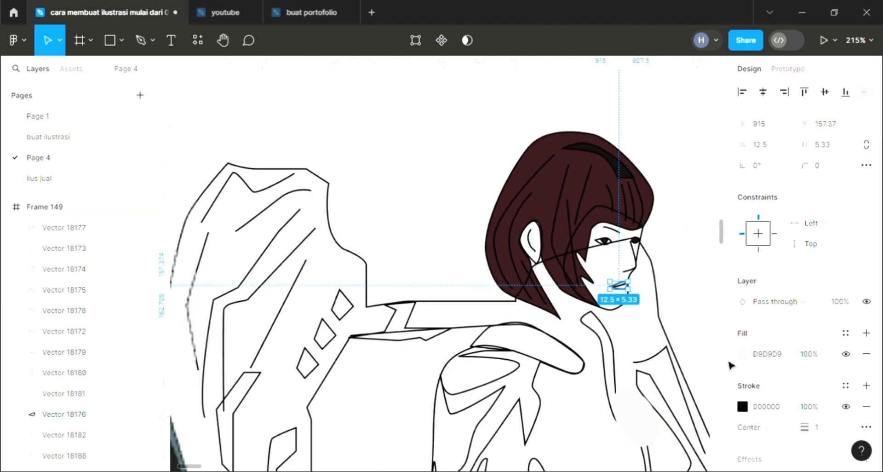
pyautogui.click(742, 353)
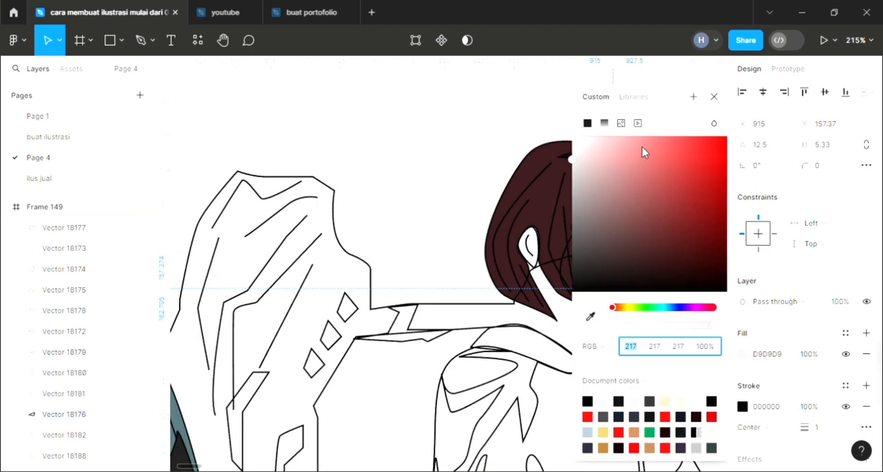
pyautogui.click(668, 153)
pyautogui.click(714, 96)
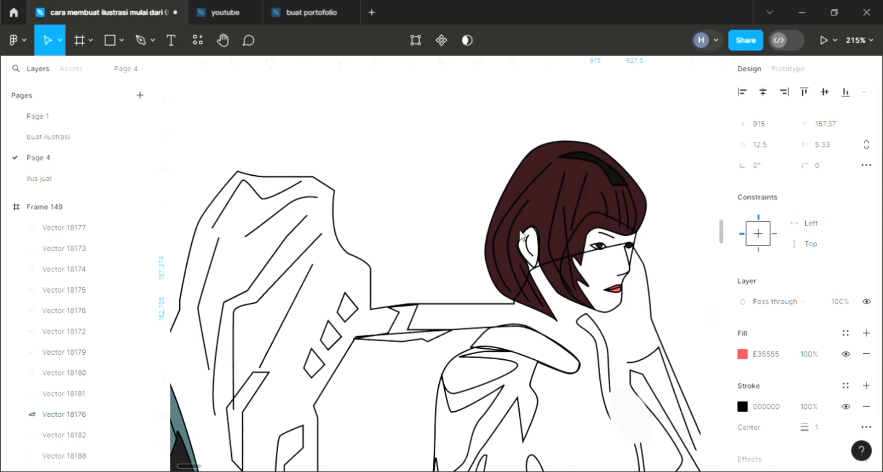
# Add a fill to the woman's face shape and send it to the back of the frame.
pyautogui.click(603, 310)
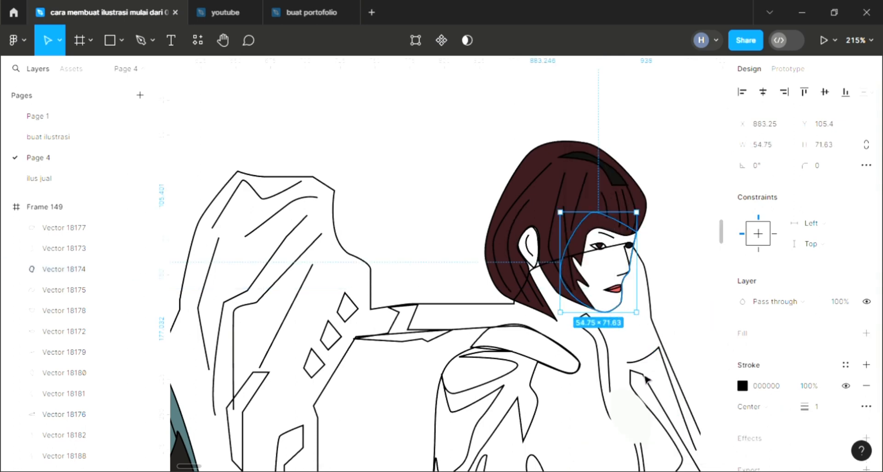
pyautogui.scroll(-2, 646, 380)
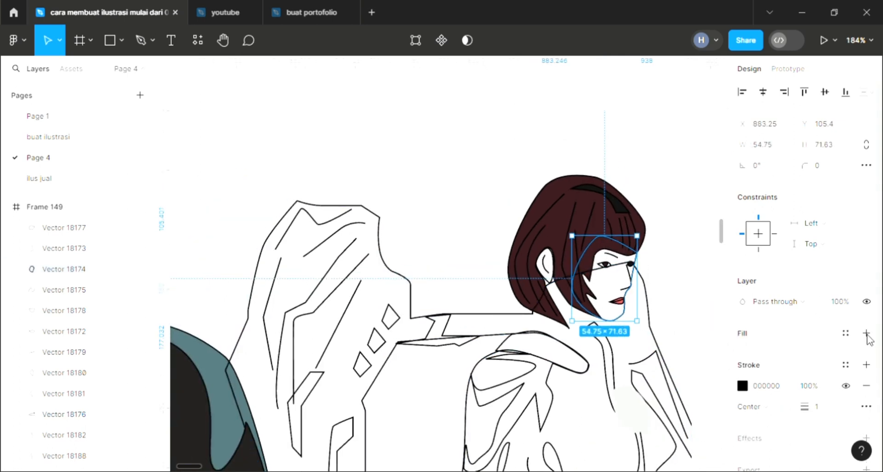
pyautogui.click(865, 333)
pyautogui.hotkey('ctrl', 'shift', '[')
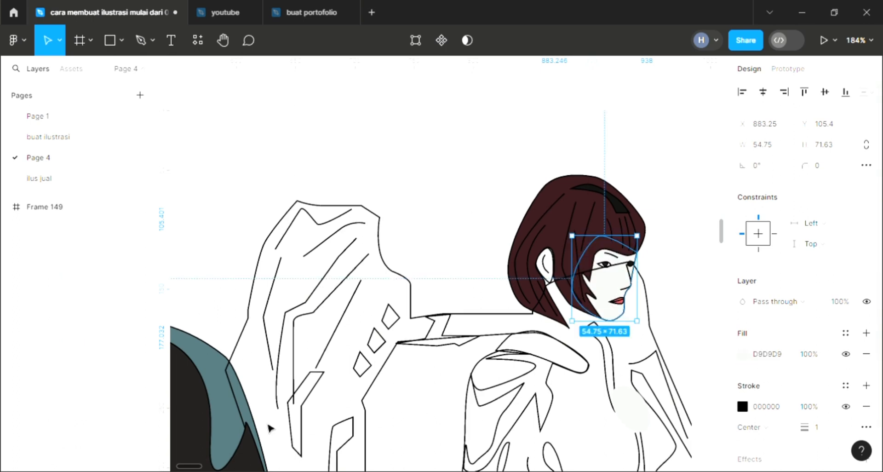
# Match the fill of the woman's face to the man's skin colour F9D6C4 and deselect the shape.
pyautogui.hscroll(-3, 270, 432)
pyautogui.hscroll(-2, 266, 444)
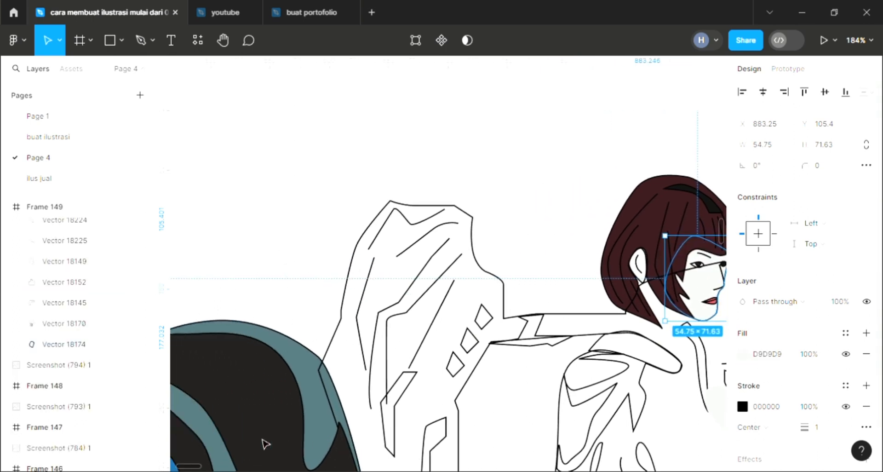
pyautogui.scroll(-3, 266, 444)
pyautogui.hscroll(-2, 266, 443)
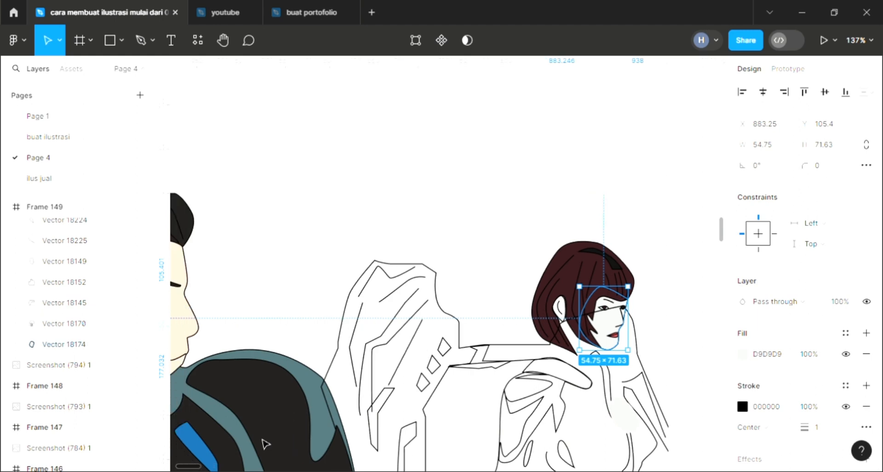
pyautogui.scroll(-2, 266, 443)
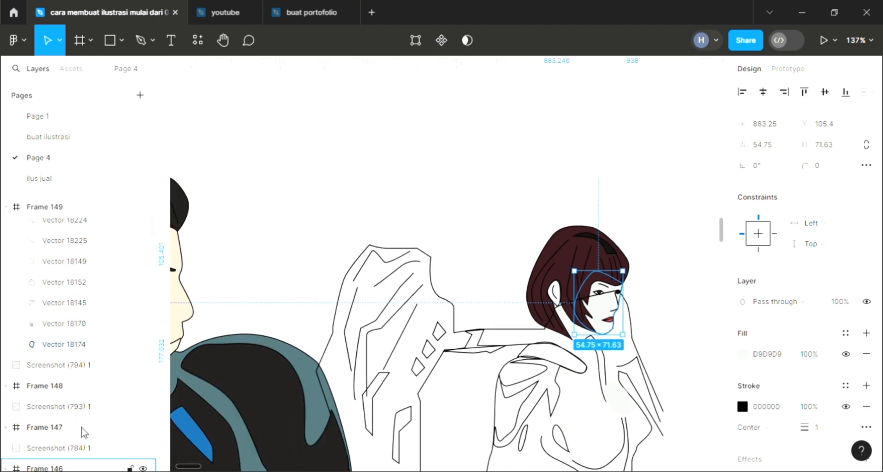
pyautogui.press('i')
pyautogui.click(184, 322)
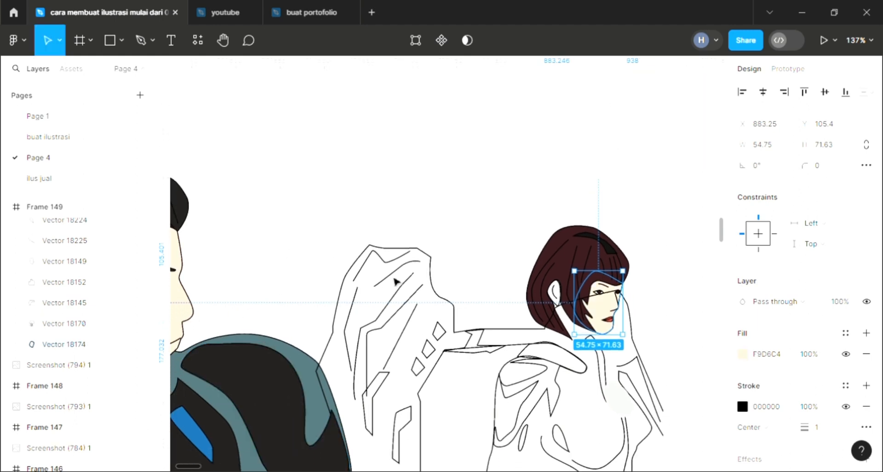
pyautogui.press('Escape')
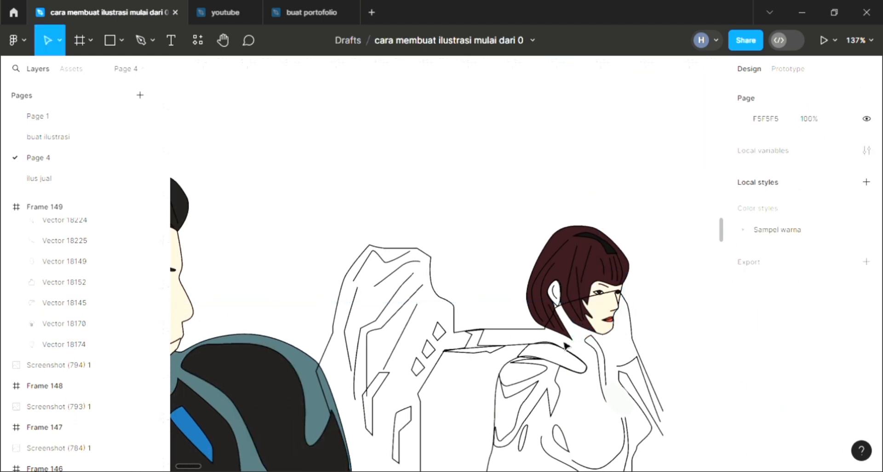
# Fill the woman's large body outline with the default grey D9D9D9, send it to the back and deselect it.
pyautogui.click(635, 337)
pyautogui.click(866, 333)
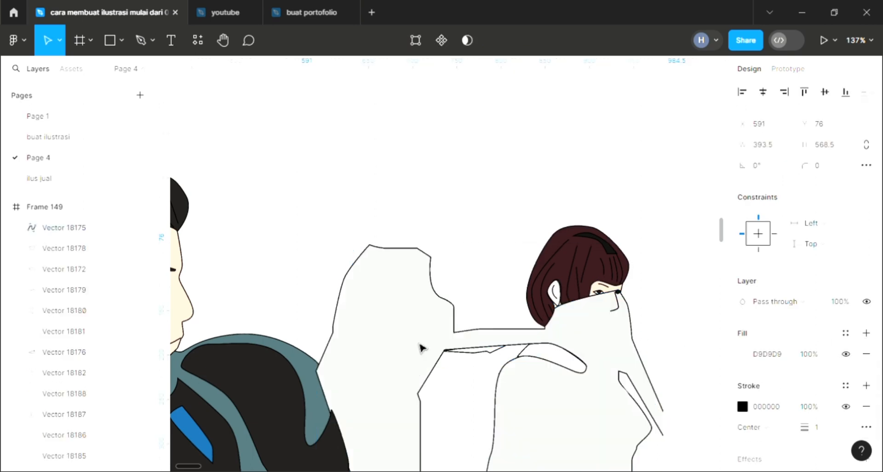
pyautogui.press('[')
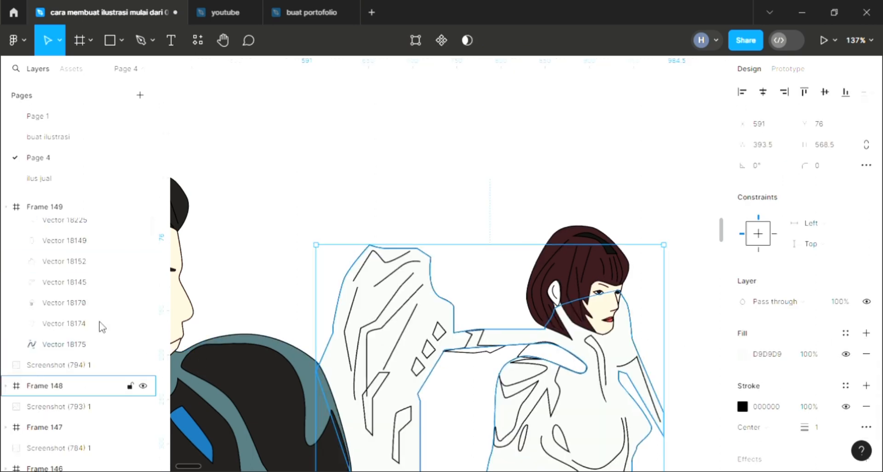
pyautogui.click(587, 136)
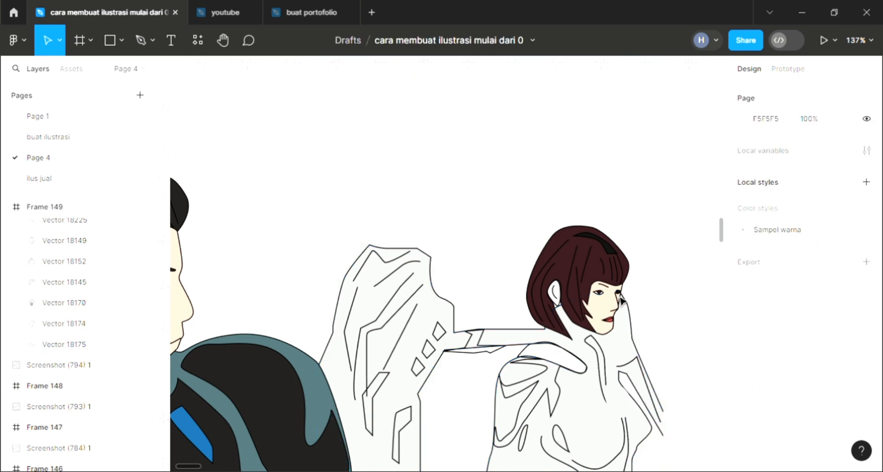
# Fill the woman's ear with the skin colour F9D6C4 sampled from her face.
pyautogui.scroll(-3, 618, 378)
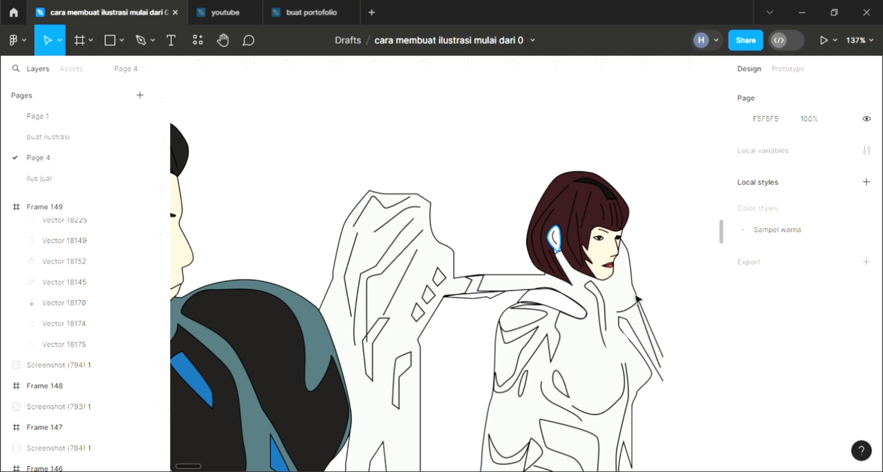
pyautogui.click(555, 237)
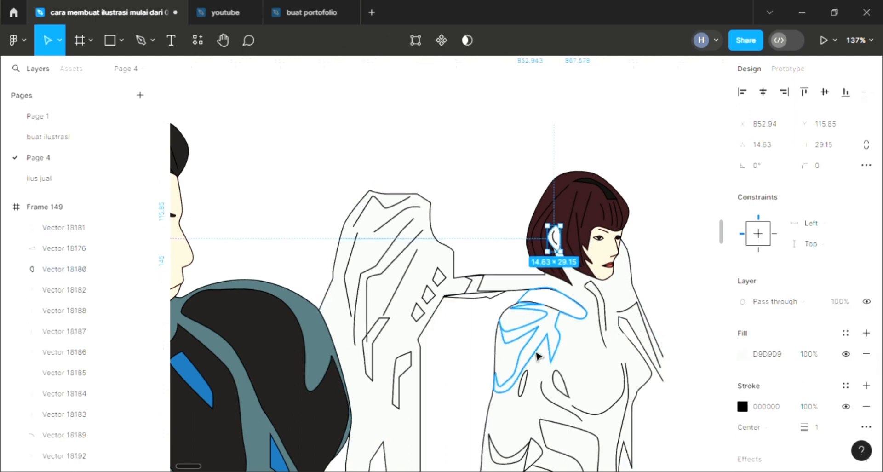
pyautogui.press('i')
pyautogui.click(606, 267)
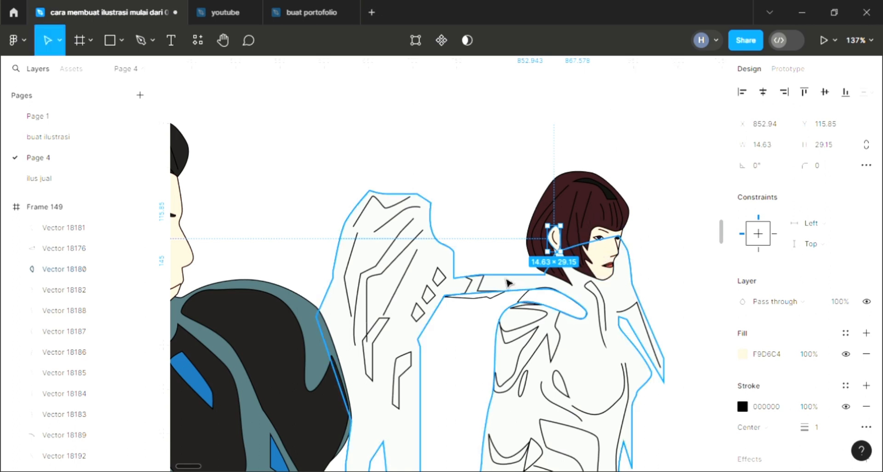
# Fill the lower bent strip on the suit section between the man and the woman's torso with gold A8811D.
pyautogui.scroll(-1, 483, 292)
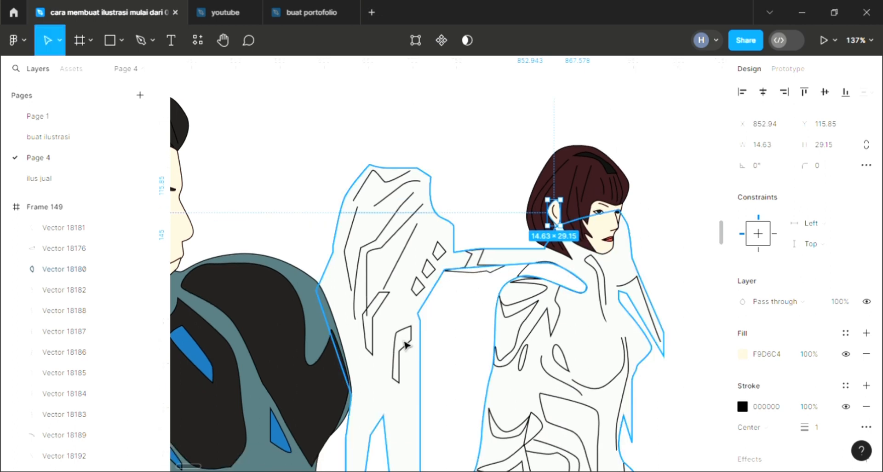
pyautogui.click(408, 362)
pyautogui.click(403, 361)
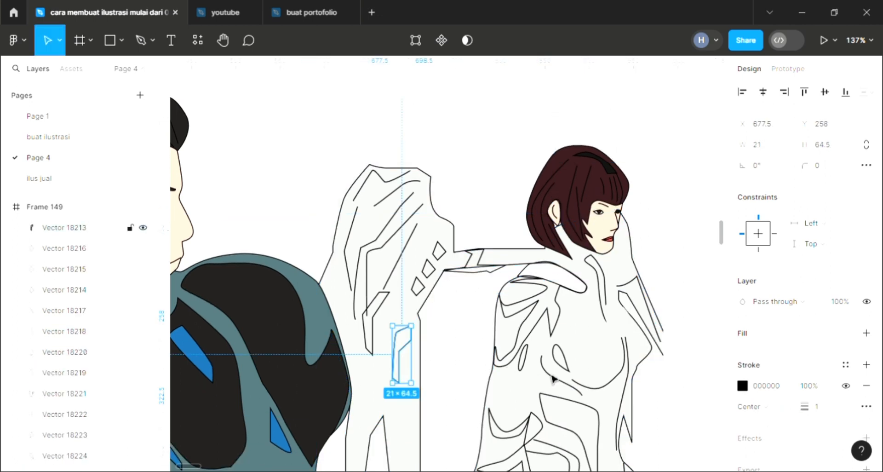
pyautogui.hscroll(-1, 722, 368)
pyautogui.click(866, 333)
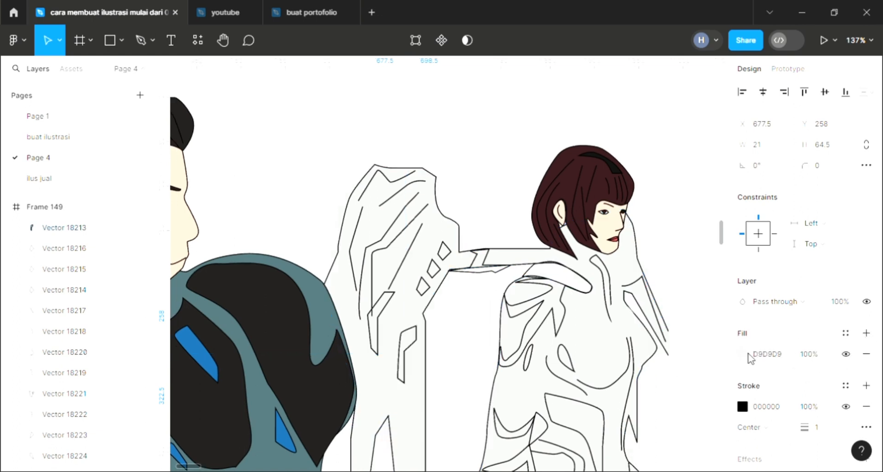
pyautogui.click(741, 353)
pyautogui.click(624, 307)
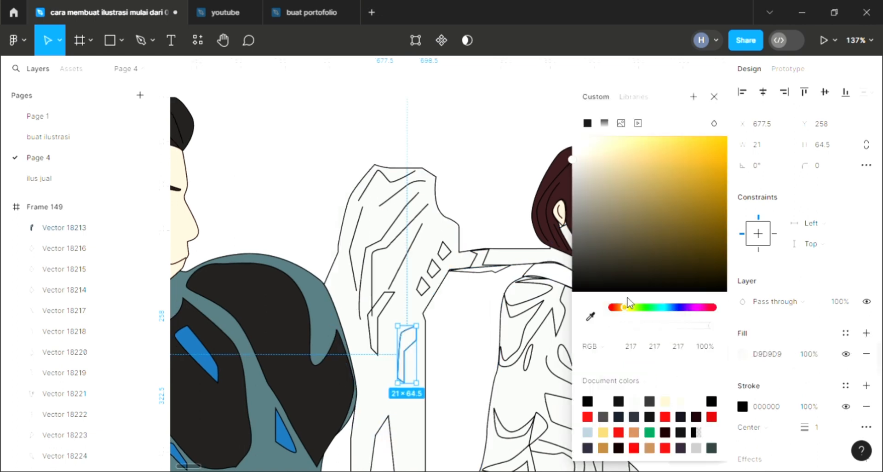
pyautogui.click(701, 190)
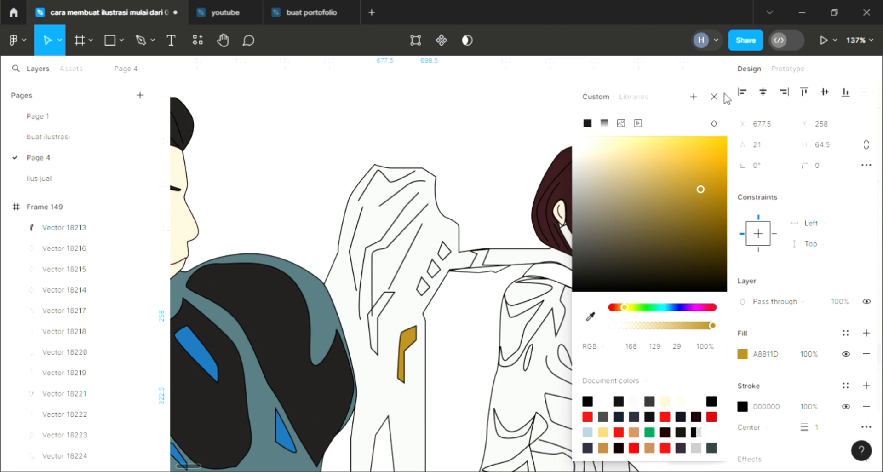
pyautogui.click(714, 97)
# Fill the neighbouring bent strip above the gold one with the same gold A8811D.
pyautogui.scroll(-1, 536, 294)
pyautogui.hscroll(1, 536, 294)
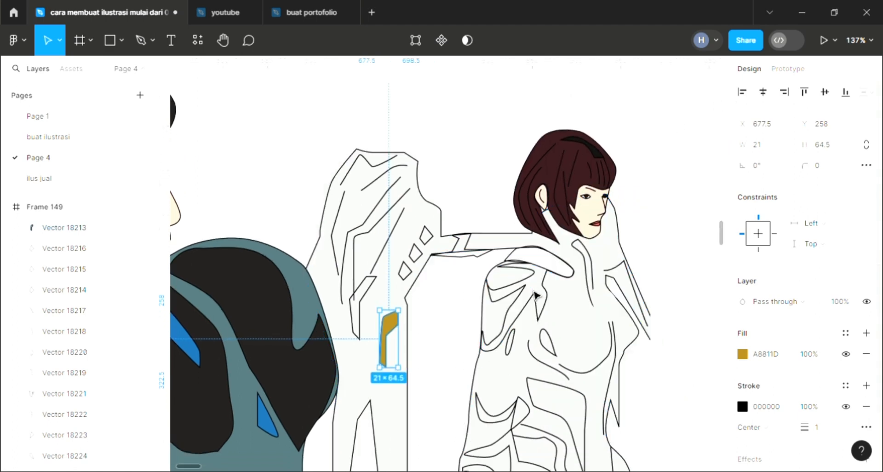
pyautogui.scroll(-1, 548, 290)
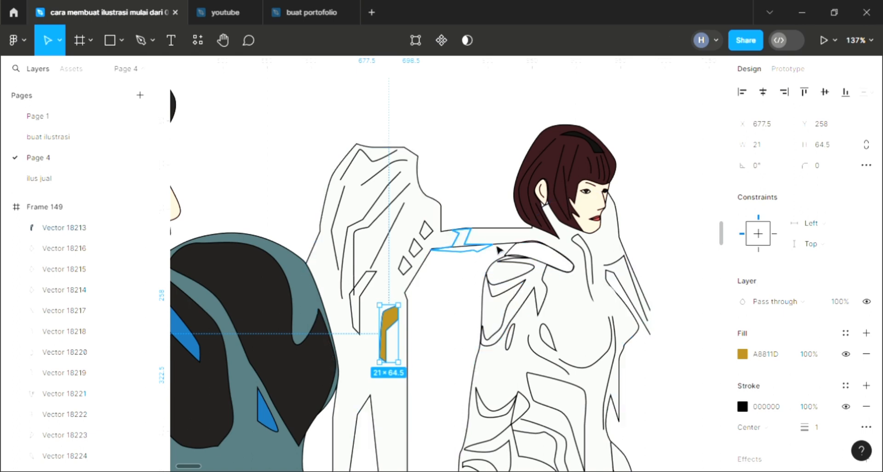
pyautogui.click(432, 239)
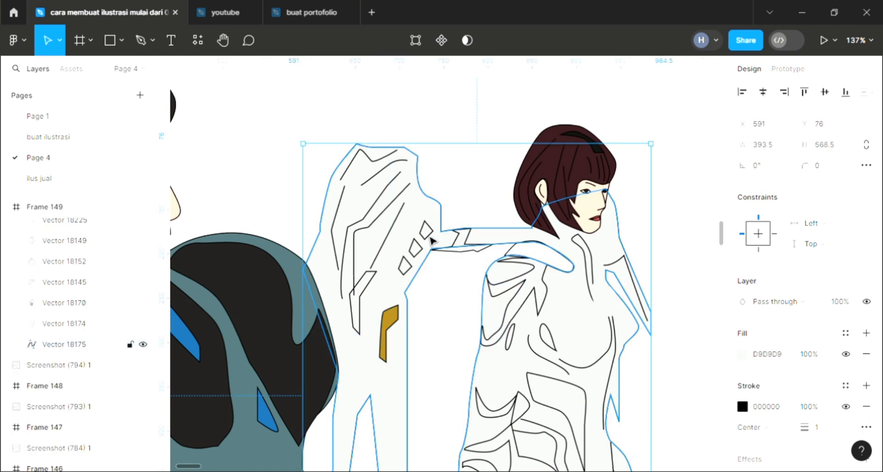
pyautogui.click(365, 306)
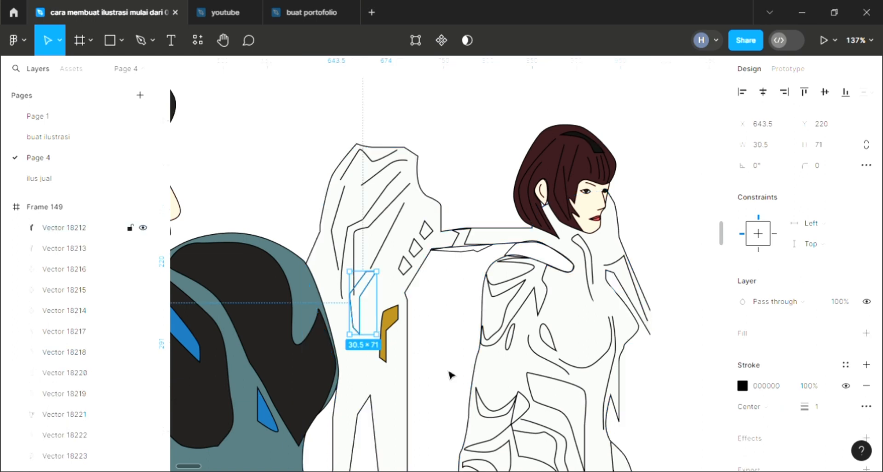
pyautogui.click(866, 333)
pyautogui.press('i')
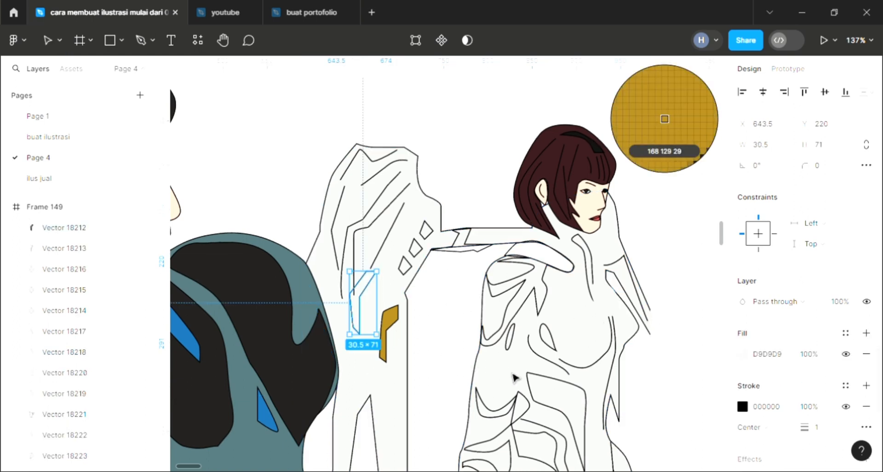
pyautogui.click(390, 319)
# Fill the curved panel on the woman's waist with the gold A8811D sampled from the bent strips.
pyautogui.scroll(-1, 552, 394)
pyautogui.click(561, 393)
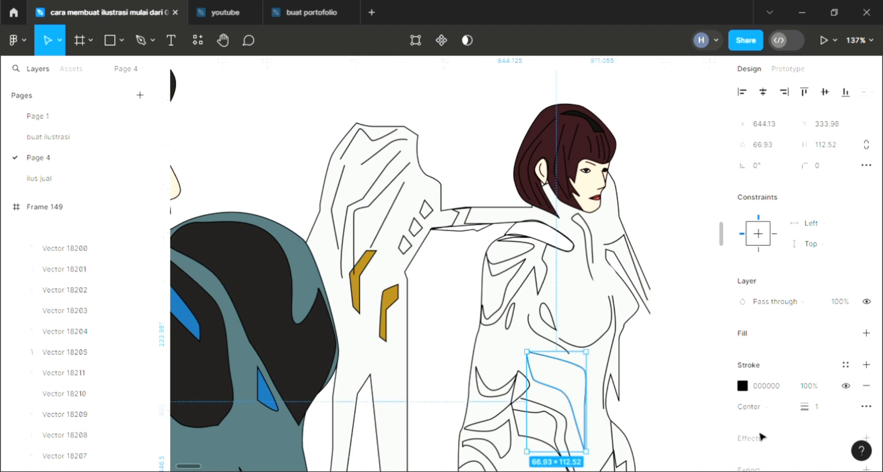
pyautogui.scroll(-2, 874, 388)
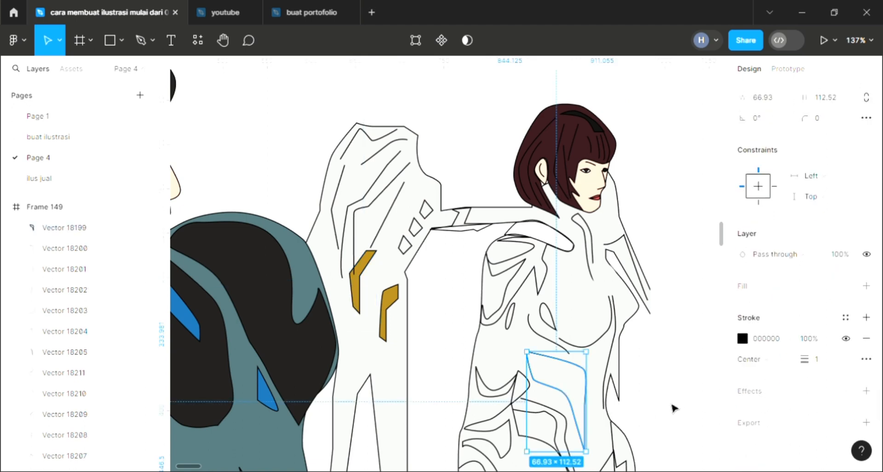
pyautogui.scroll(-1, 672, 408)
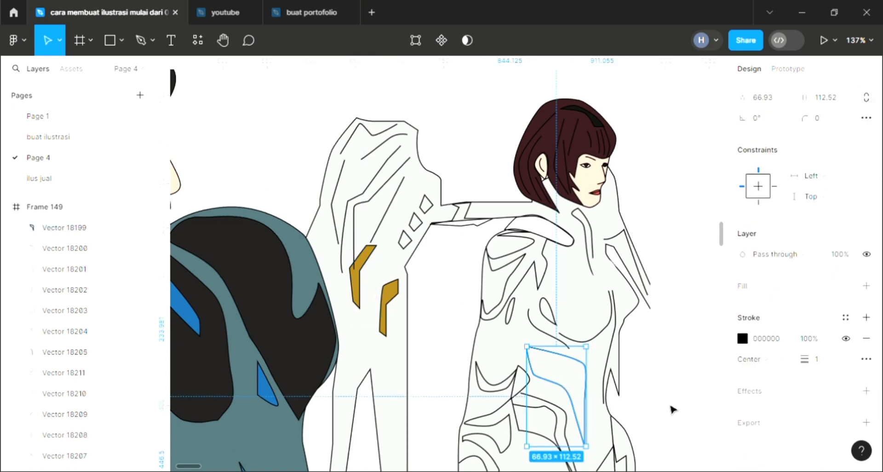
pyautogui.click(866, 286)
pyautogui.press('i')
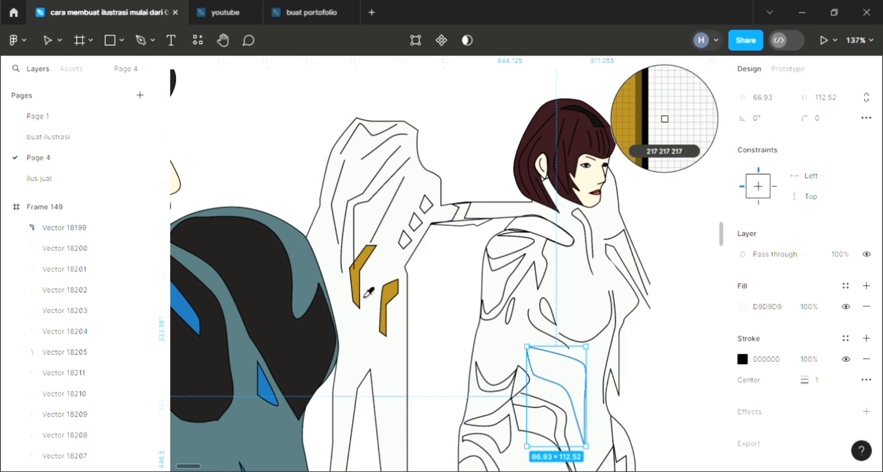
pyautogui.click(363, 293)
# Fill the large curved shape across the woman's hips with gold A8811D sampled from the waist panel.
pyautogui.scroll(-3, 642, 386)
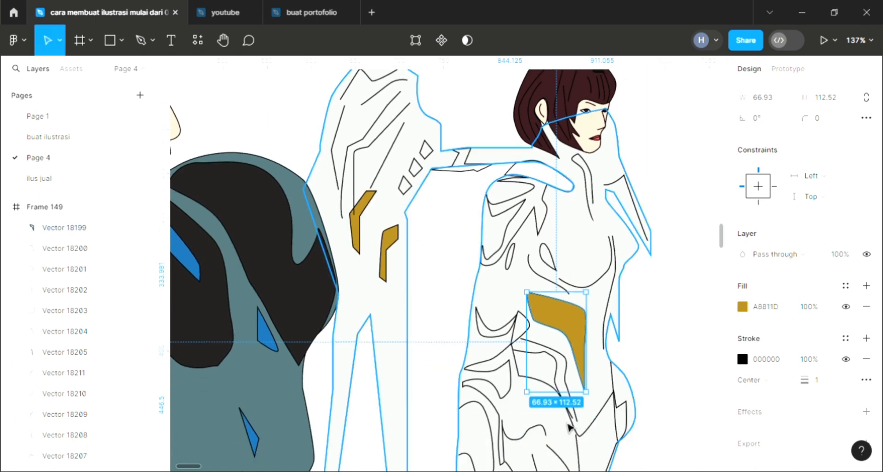
pyautogui.click(506, 407)
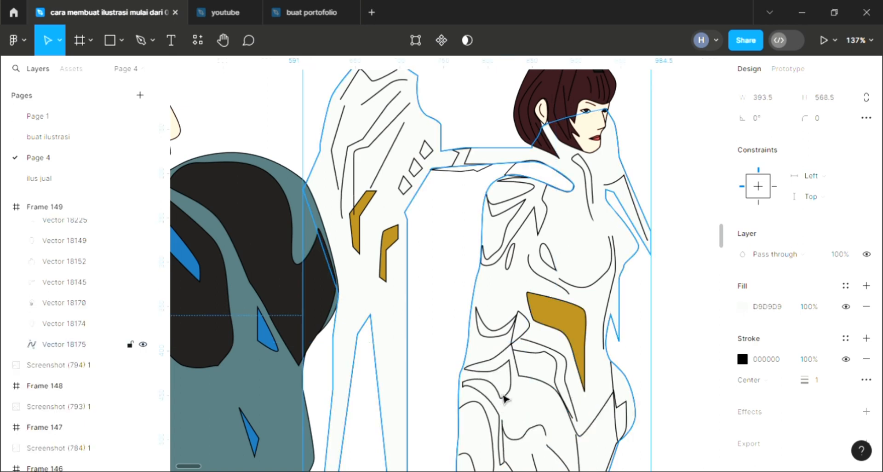
pyautogui.scroll(-1, 504, 397)
pyautogui.scroll(-1, 506, 404)
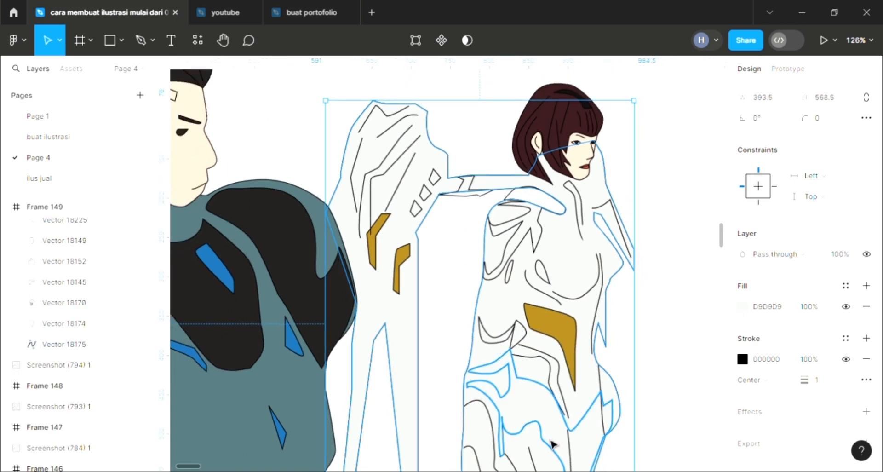
pyautogui.click(580, 432)
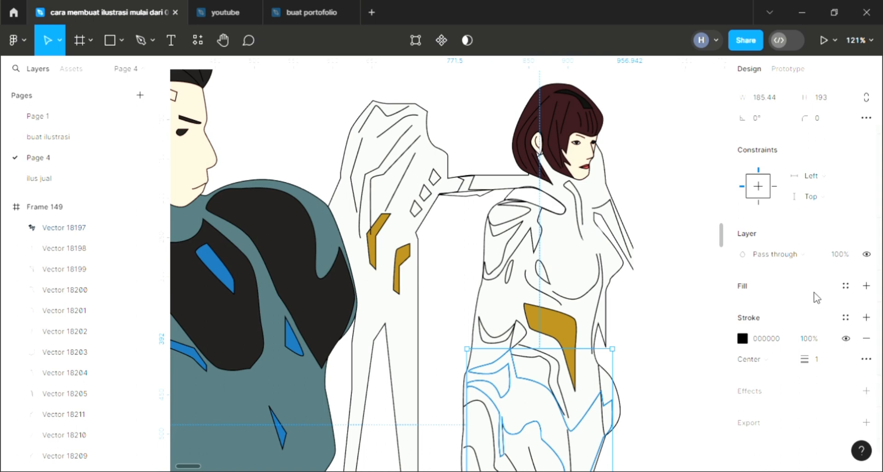
pyautogui.click(866, 286)
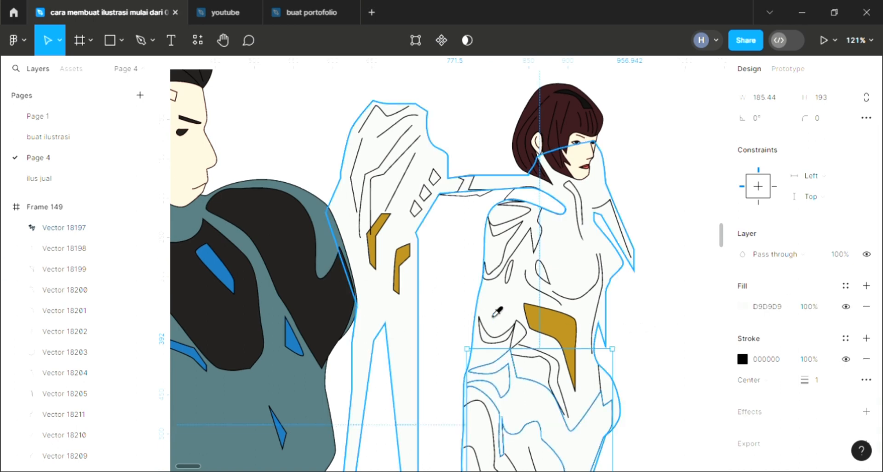
pyautogui.press('i')
pyautogui.click(557, 337)
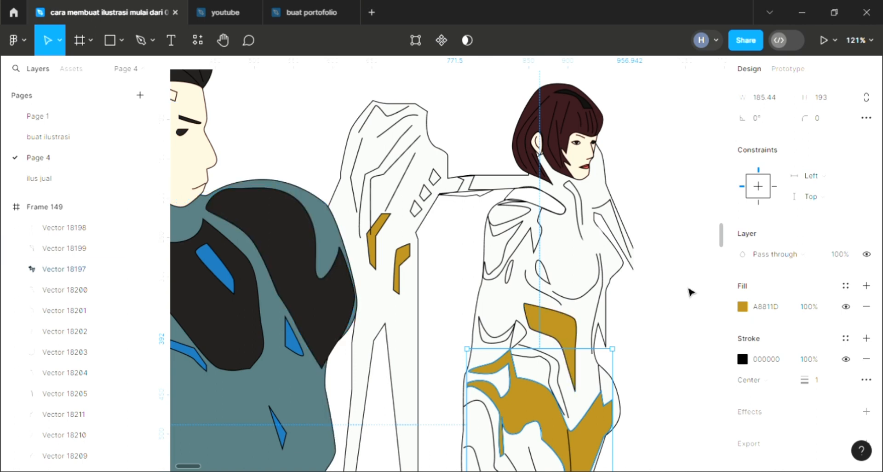
# Fill the branching shoulder and upper-arm shape on the woman's suit with gold A8811D sampled from the hip shape.
pyautogui.scroll(-2, 635, 303)
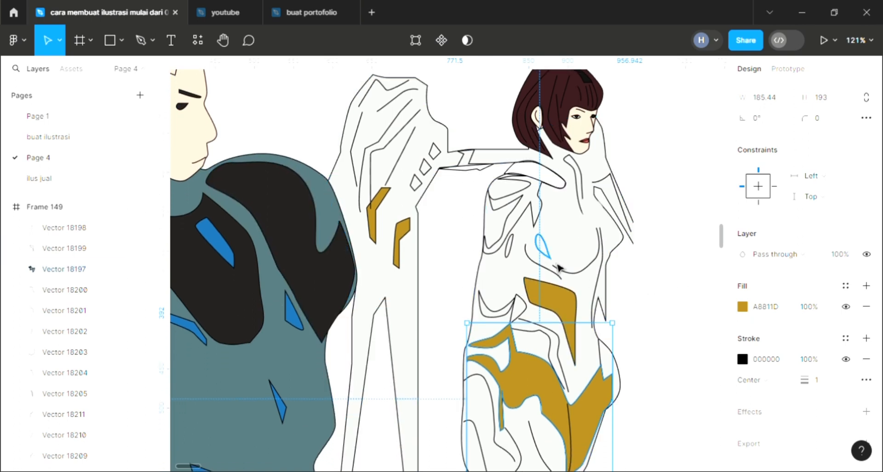
pyautogui.click(508, 232)
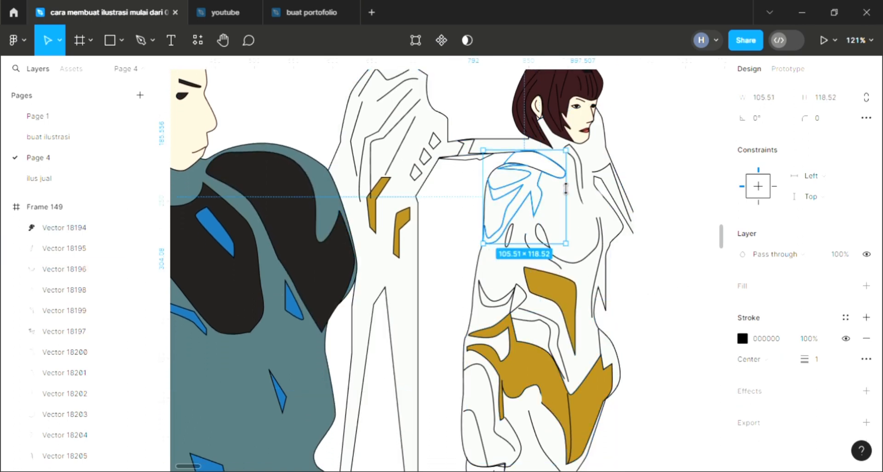
pyautogui.press('Escape')
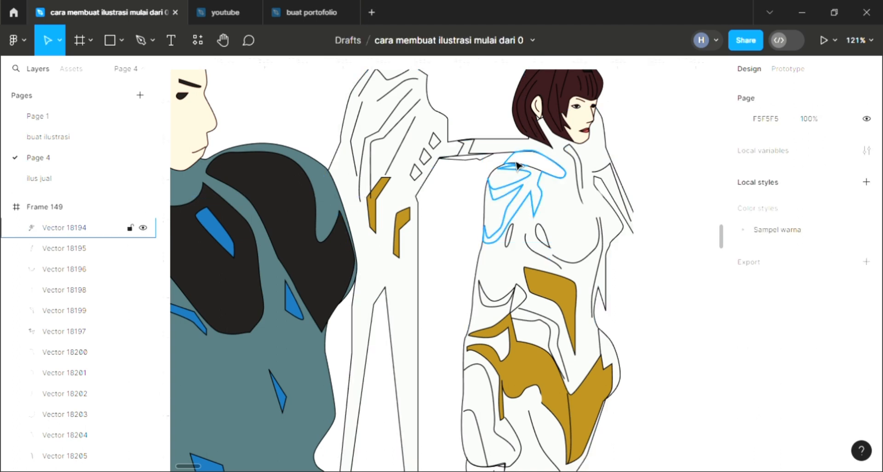
pyautogui.click(65, 227)
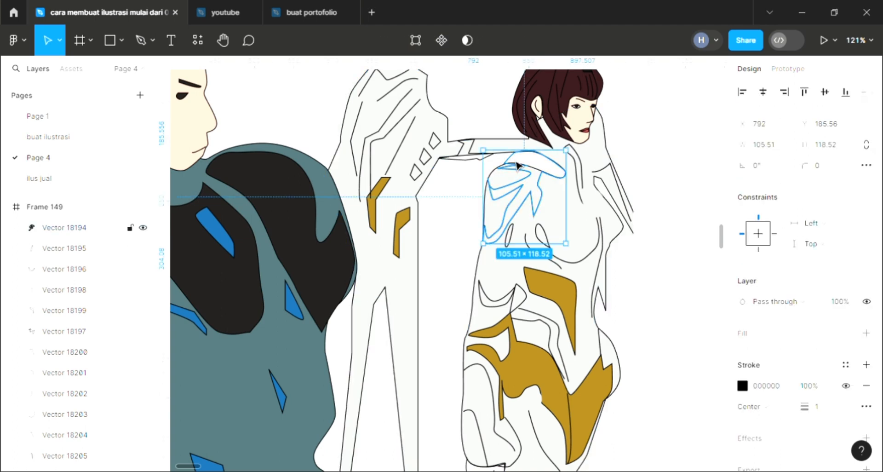
pyautogui.click(867, 332)
pyautogui.press('i')
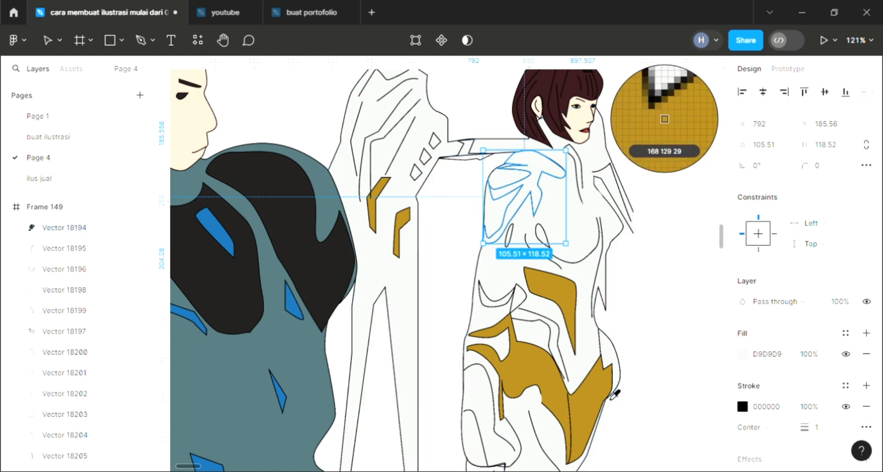
pyautogui.click(612, 398)
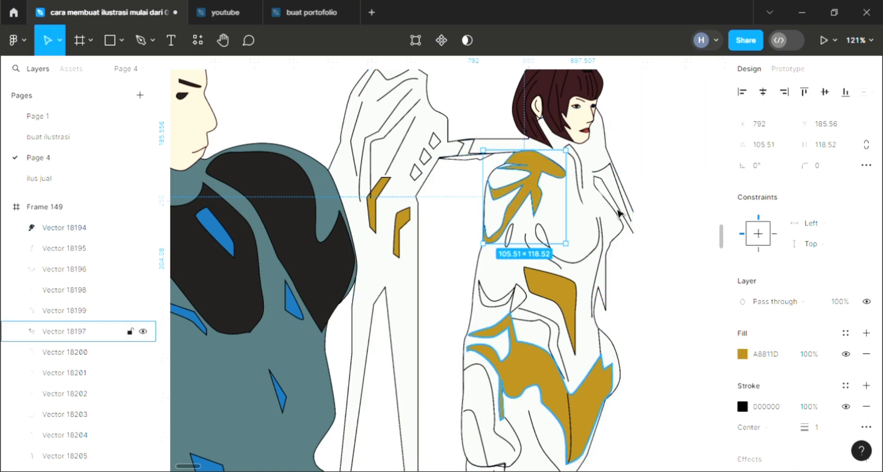
# Recolour the tilted ellipse on the woman's chest with gold A8811D sampled from the waist panel.
pyautogui.click(594, 202)
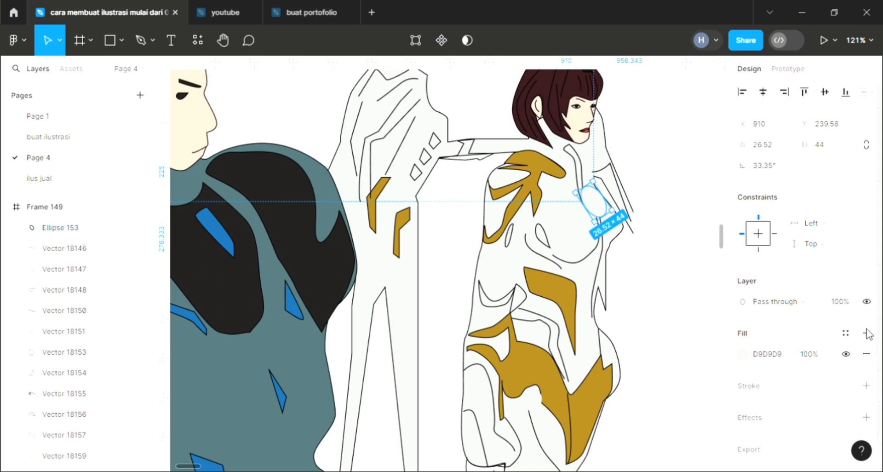
pyautogui.press('i')
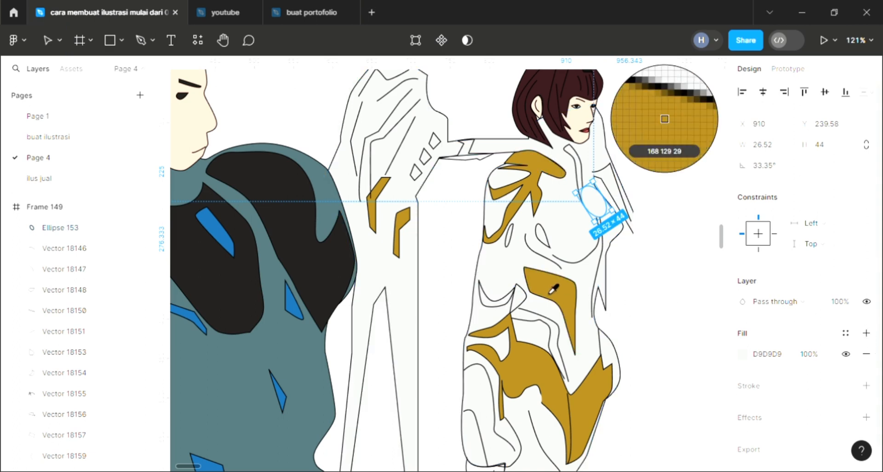
pyautogui.click(557, 298)
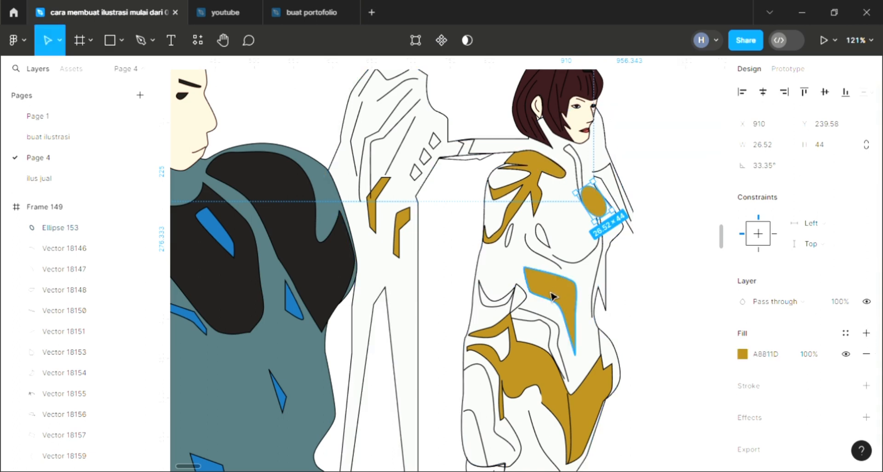
# Fill the crescent shape at the woman's elbow, beside the waist panel, with the same gold A8811D.
pyautogui.click(488, 306)
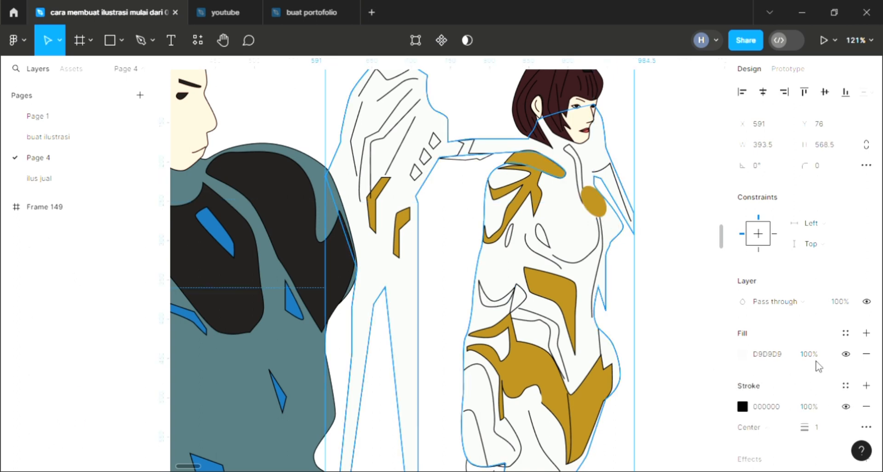
pyautogui.click(510, 308)
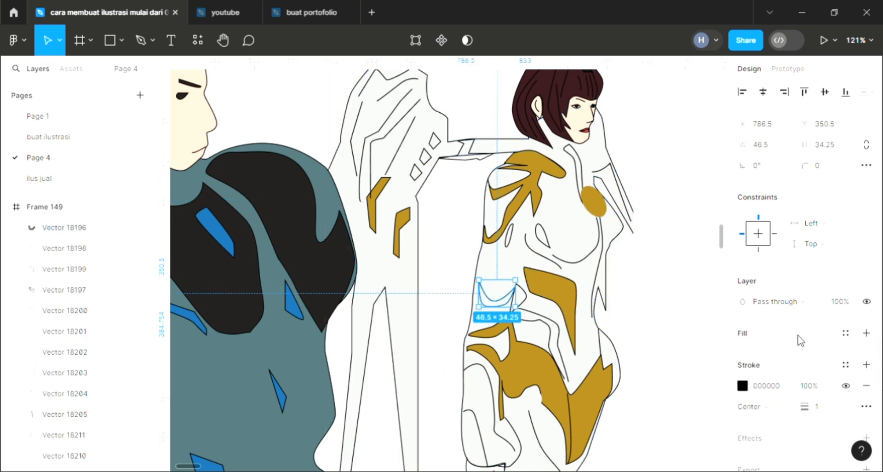
pyautogui.click(866, 332)
pyautogui.scroll(2, 587, 312)
pyautogui.press('i')
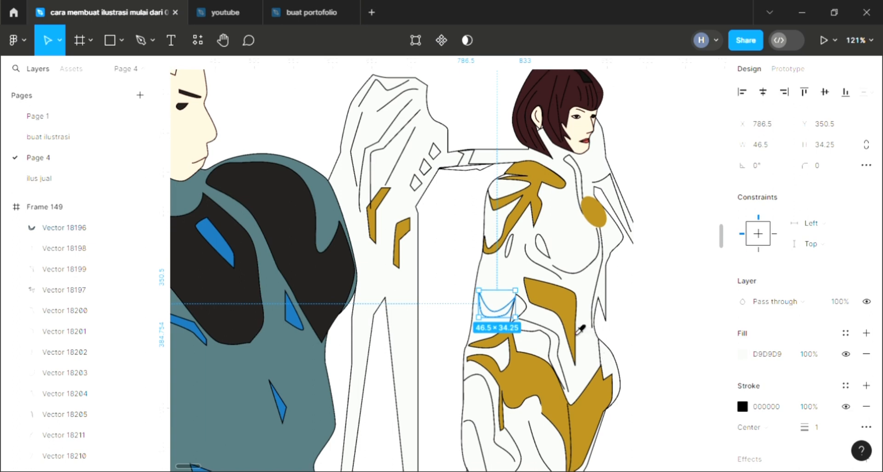
pyautogui.click(577, 332)
pyautogui.scroll(-3, 574, 322)
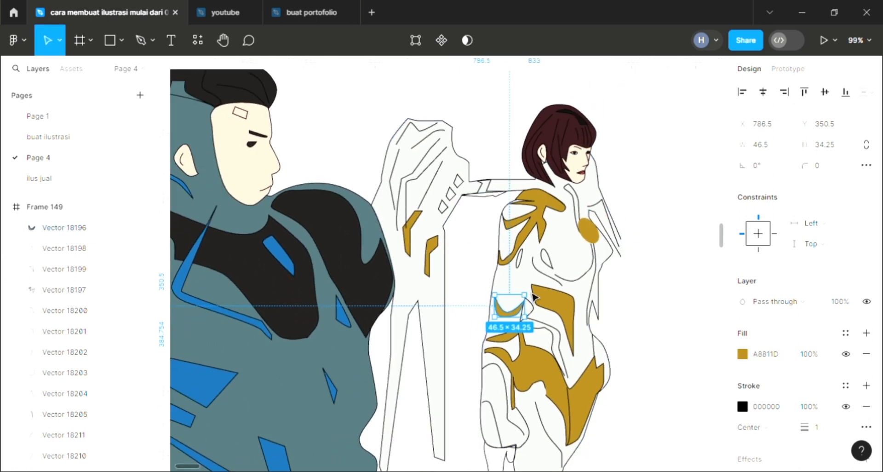
pyautogui.hscroll(2, 575, 313)
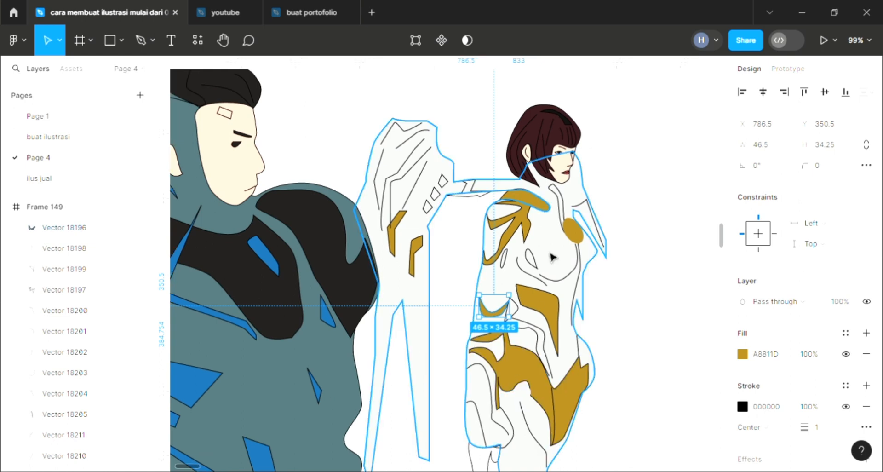
# Change the fill of the woman's whole suit body shape to white FFFFFF sampled from the blank canvas.
pyautogui.click(542, 204)
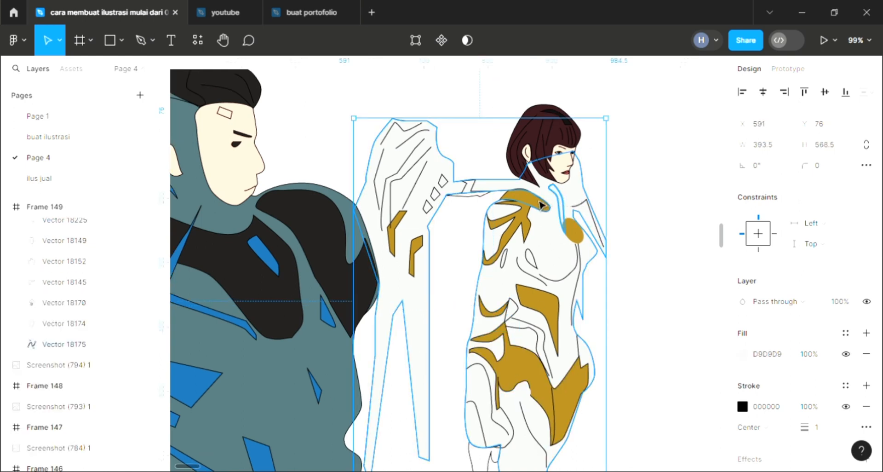
pyautogui.press('i')
pyautogui.click(666, 317)
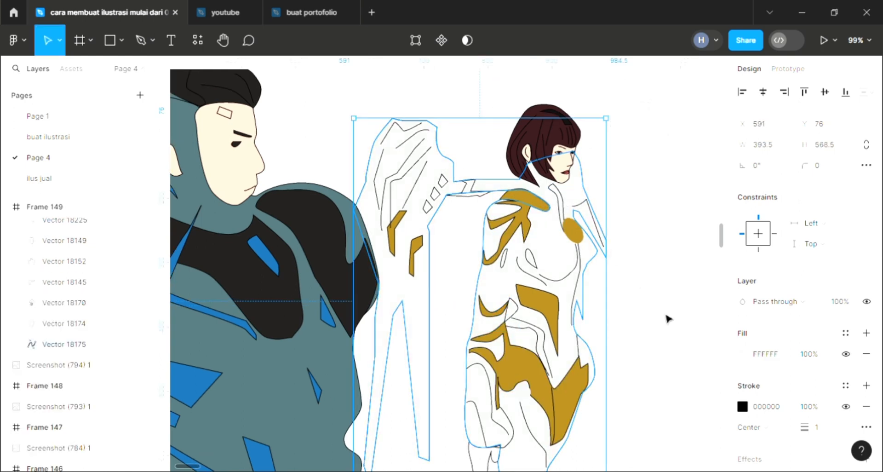
pyautogui.click(621, 395)
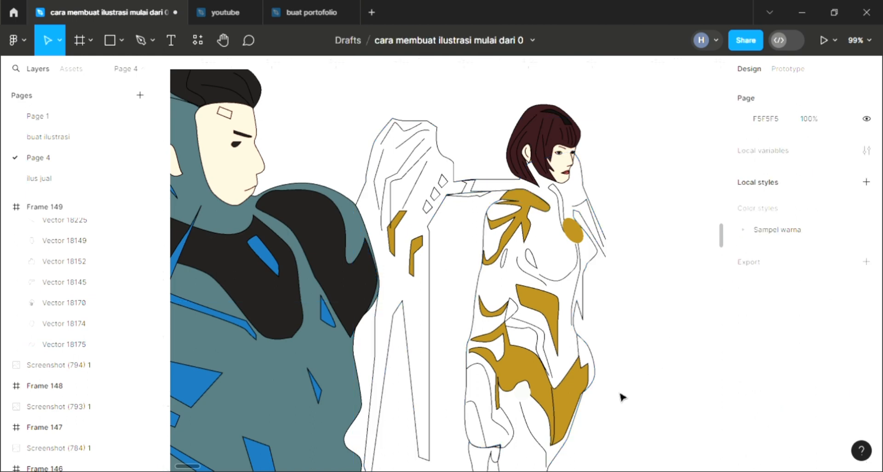
# Fill the woman's hand below the sleeve cuff with the dark maroon sampled from her hair.
pyautogui.click(494, 465)
pyautogui.click(866, 333)
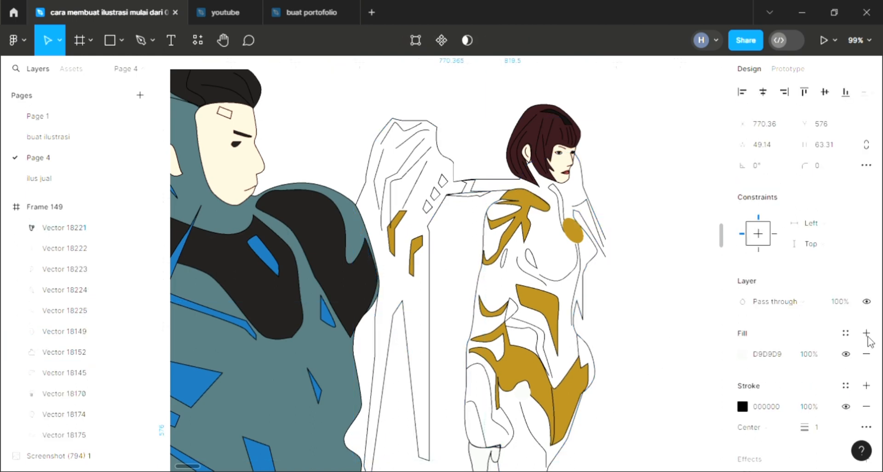
pyautogui.press('i')
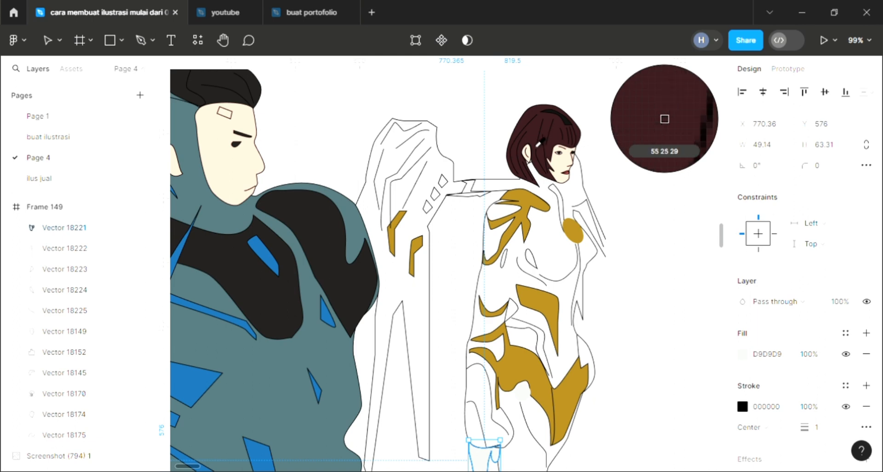
pyautogui.click(541, 144)
pyautogui.click(642, 305)
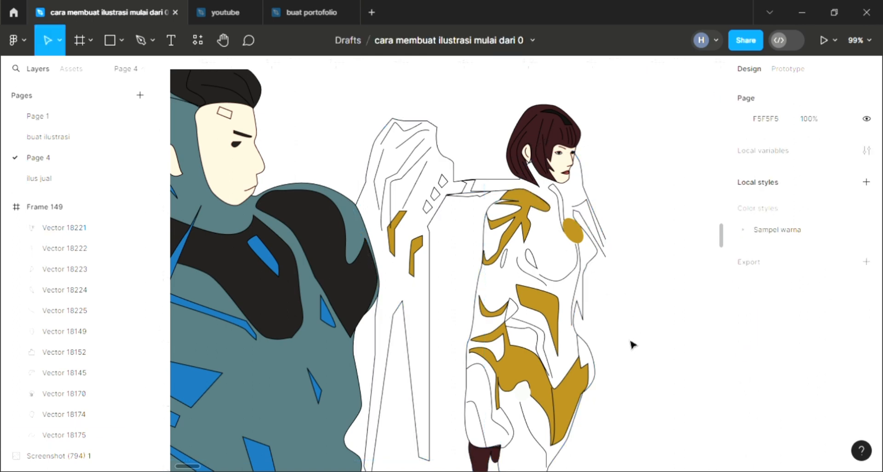
# Fill the small narrow sliver beside the woman's armpit with gold A8811D sampled from the waist panel.
pyautogui.click(593, 368)
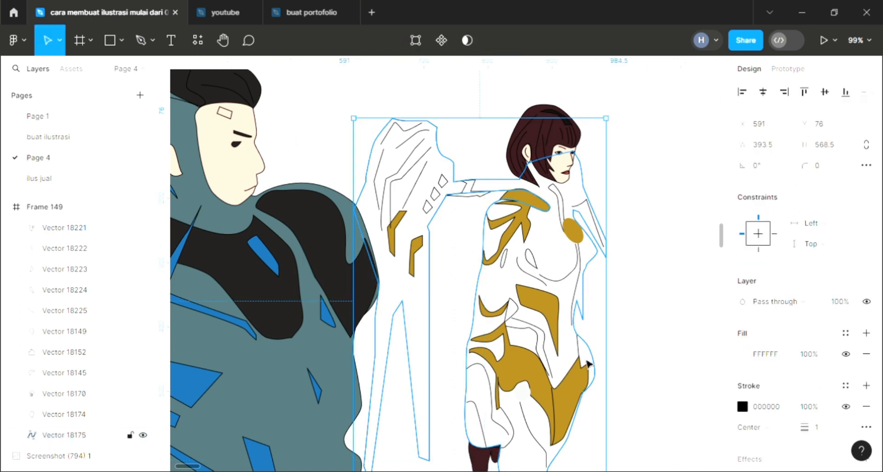
pyautogui.click(581, 357)
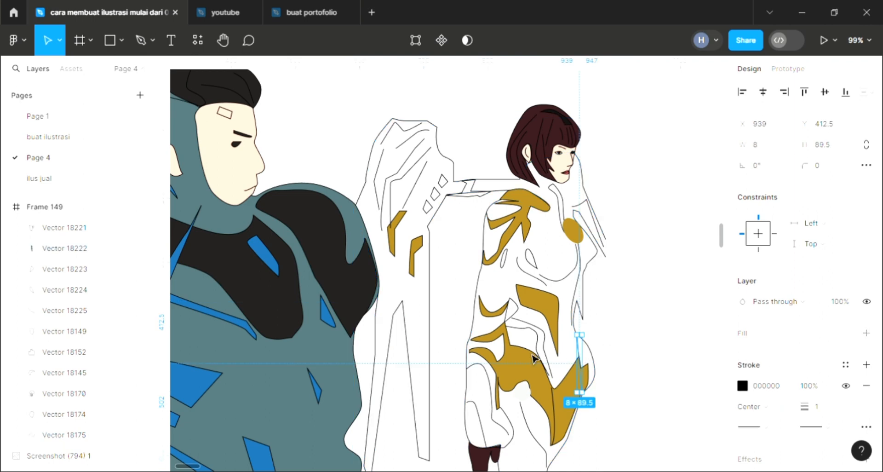
pyautogui.click(447, 369)
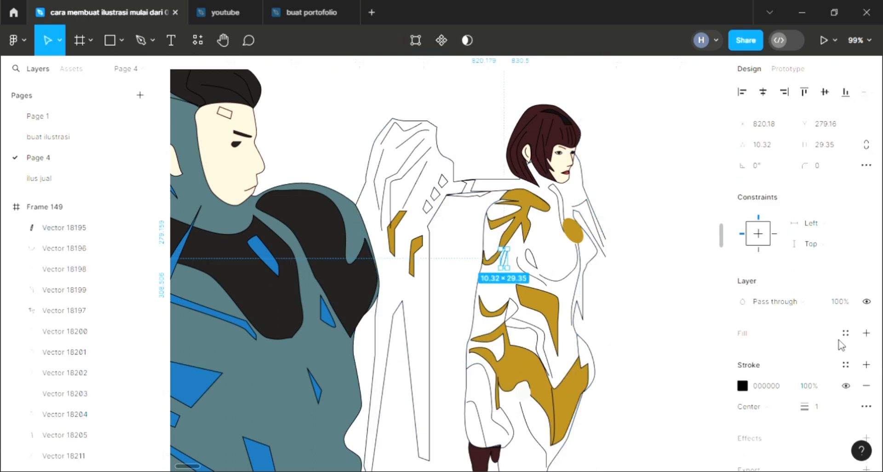
pyautogui.click(866, 333)
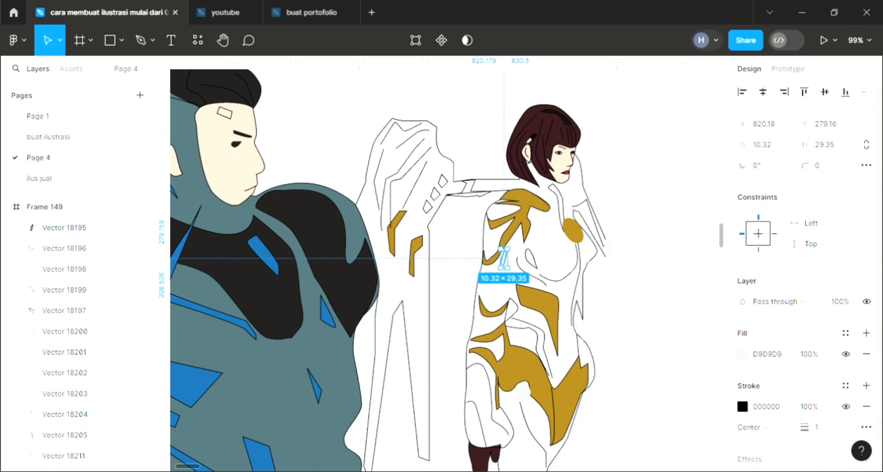
pyautogui.press('i')
pyautogui.click(531, 288)
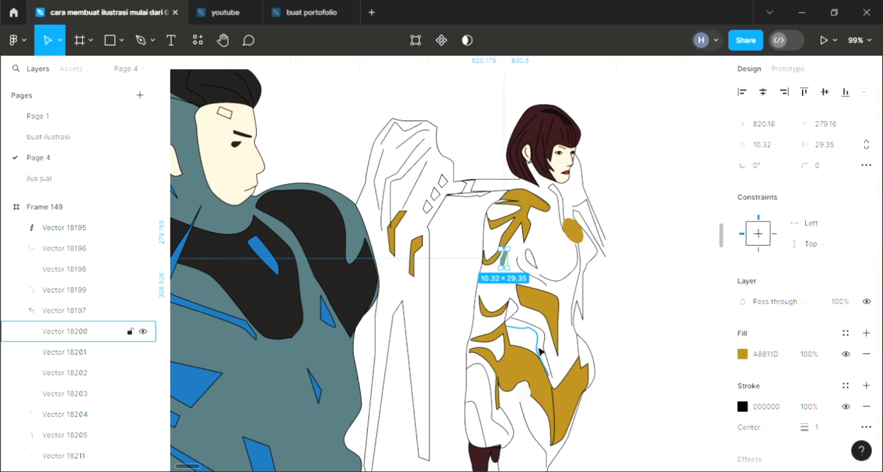
# Fill the angular detail on the outstretched arm between the two suit sections with gold A8811D.
pyautogui.click(596, 241)
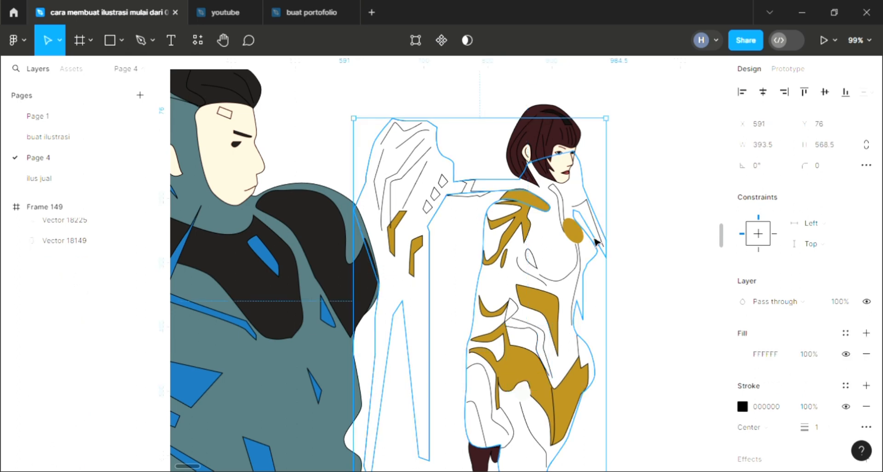
pyautogui.scroll(-1, 523, 215)
pyautogui.click(484, 196)
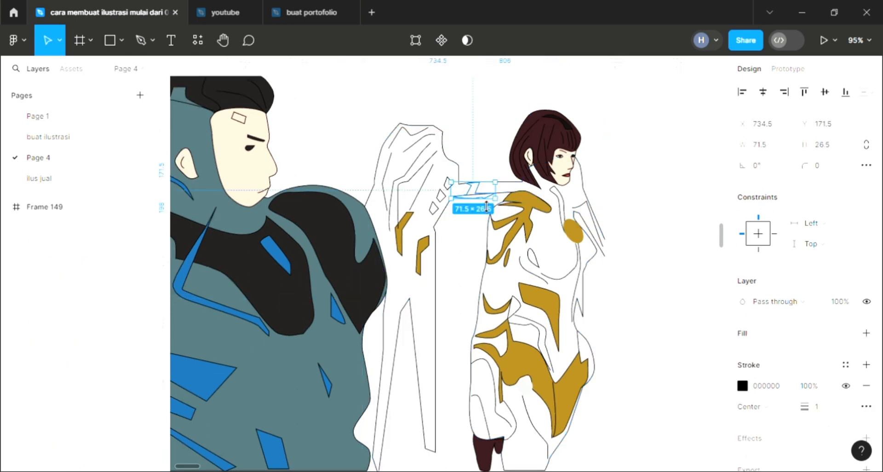
pyautogui.click(866, 332)
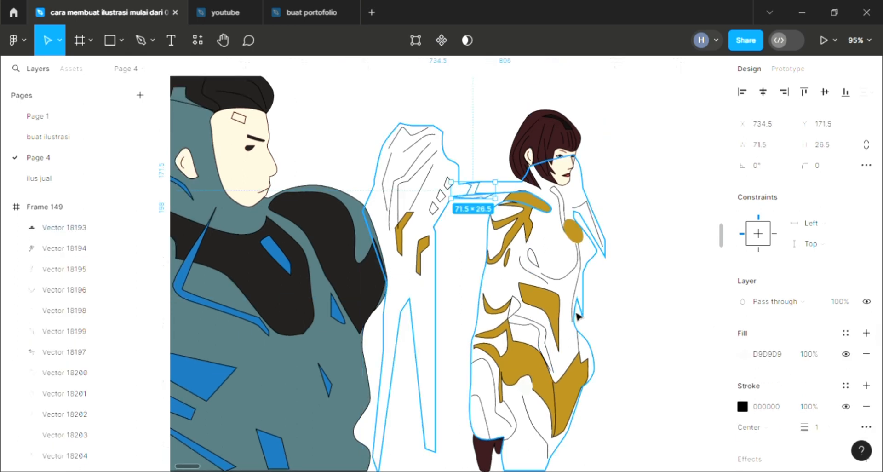
pyautogui.press('i')
pyautogui.click(553, 325)
pyautogui.scroll(-3, 552, 322)
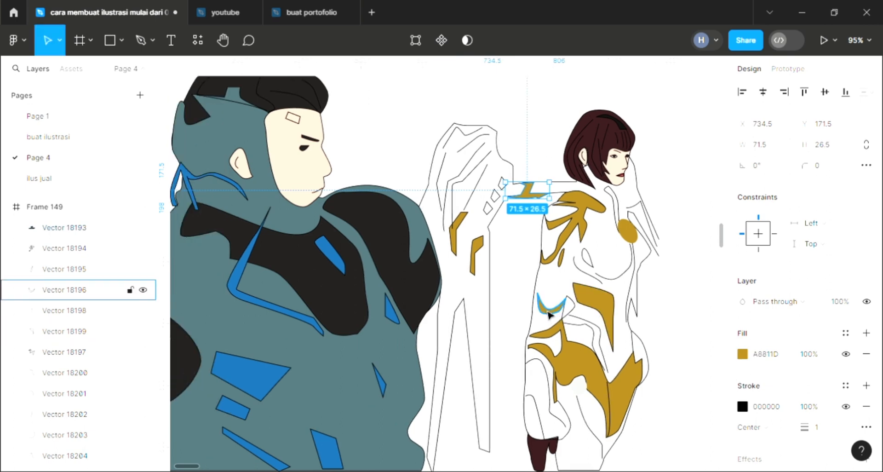
# Change Frame 149's background fill to a linear gradient and set its top stop to blue, RGB 60, 127, 228.
pyautogui.scroll(-1, 550, 315)
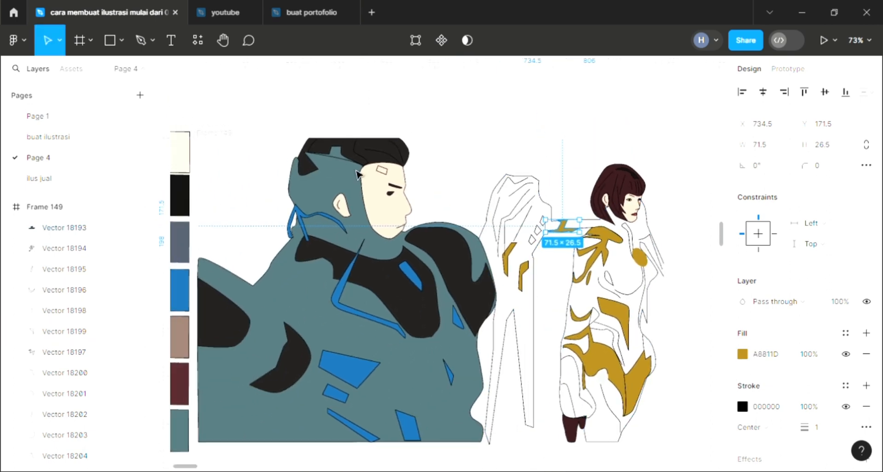
pyautogui.press('Escape')
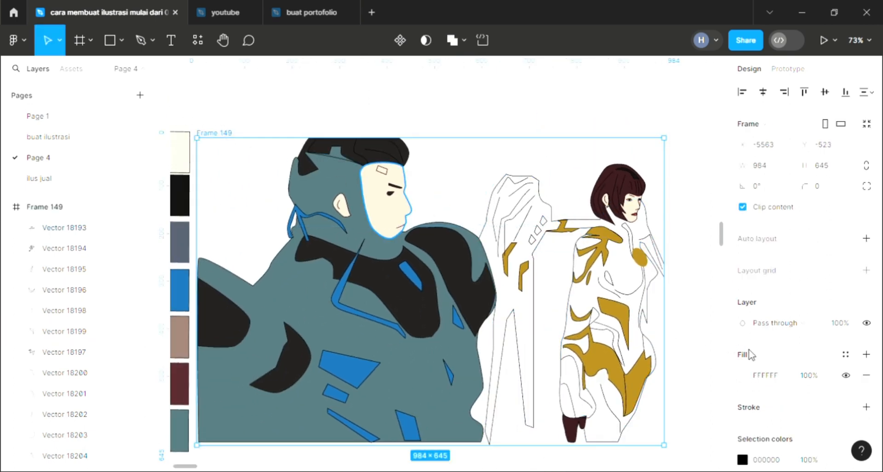
pyautogui.click(744, 374)
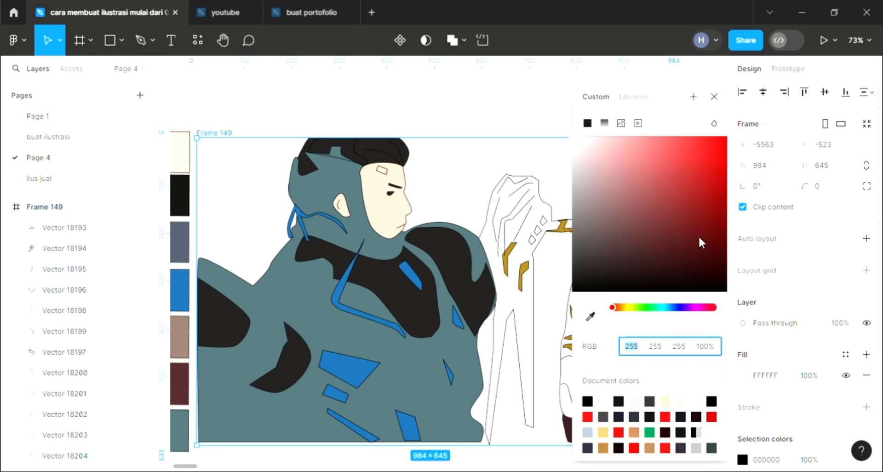
pyautogui.click(604, 123)
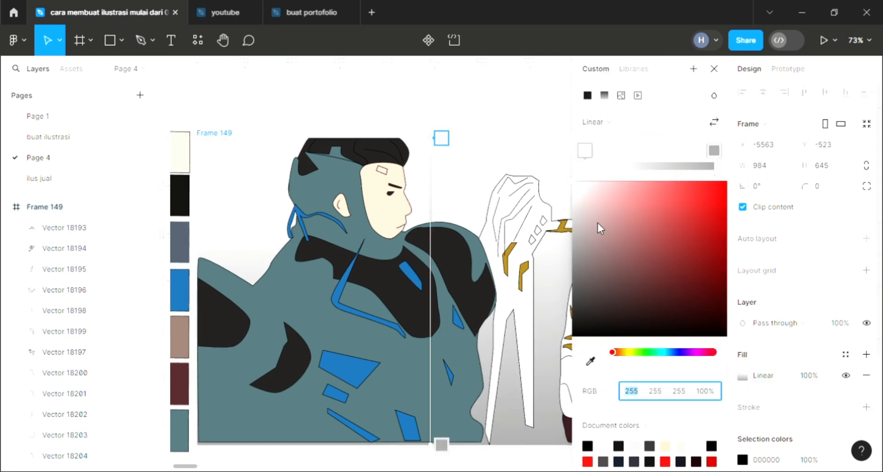
pyautogui.click(686, 197)
pyautogui.hscroll(2, 438, 262)
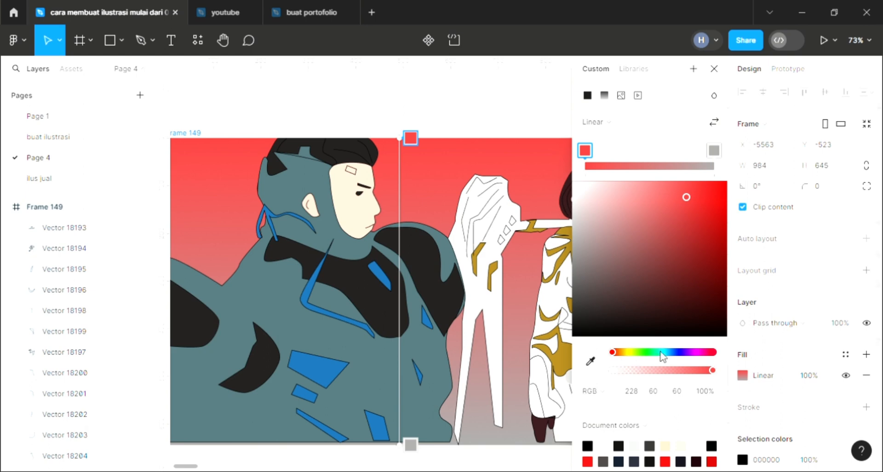
pyautogui.moveTo(660, 352); pyautogui.dragTo(665, 352)
pyautogui.click(674, 352)
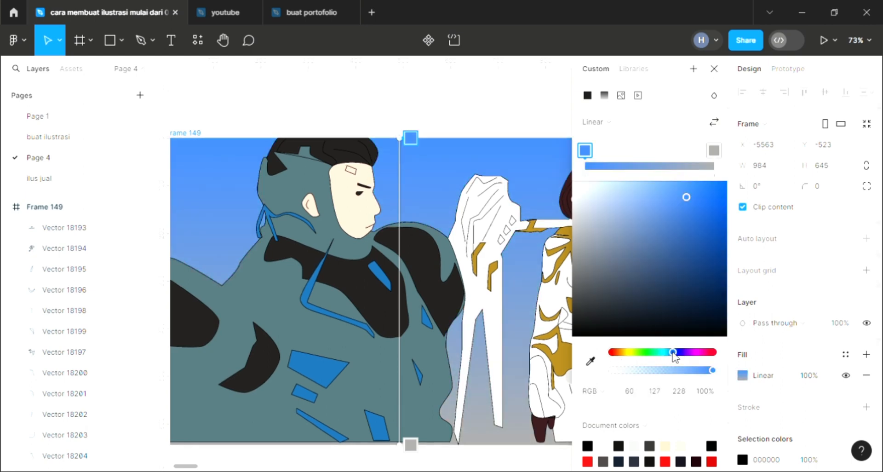
pyautogui.hscroll(2, 508, 244)
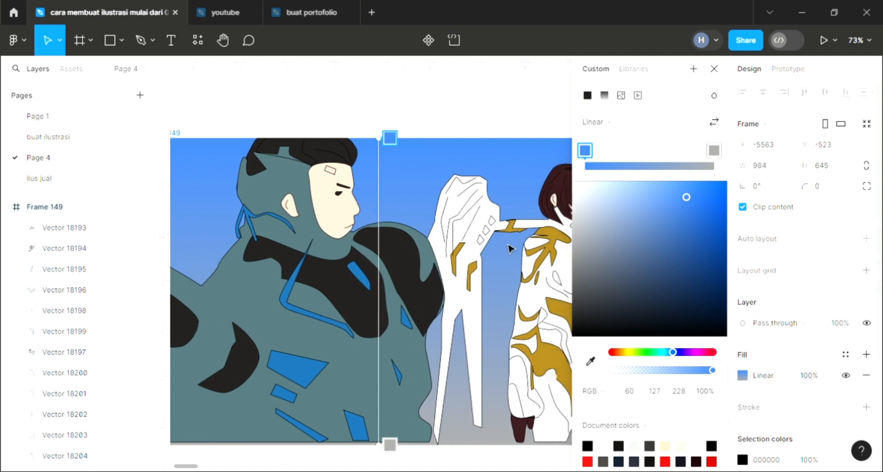
# Set the bottom stop of the frame's background gradient to dark navy, RGB 18, 24, 33.
pyautogui.click(714, 151)
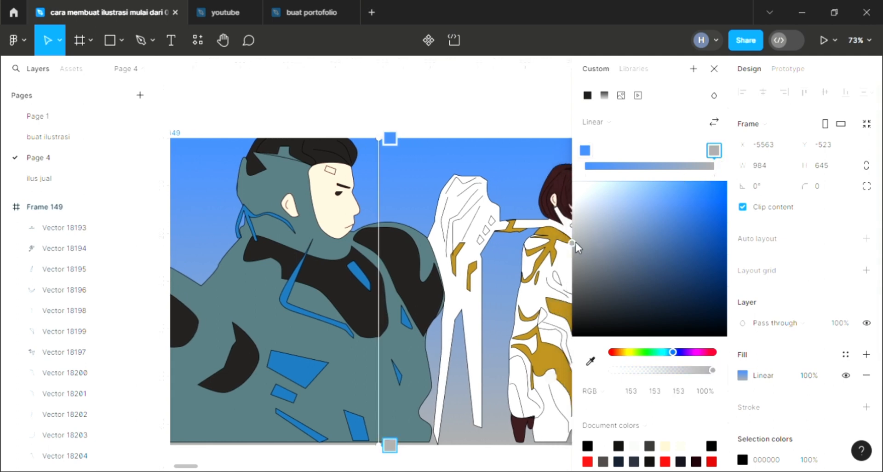
pyautogui.moveTo(576, 241); pyautogui.dragTo(621, 241)
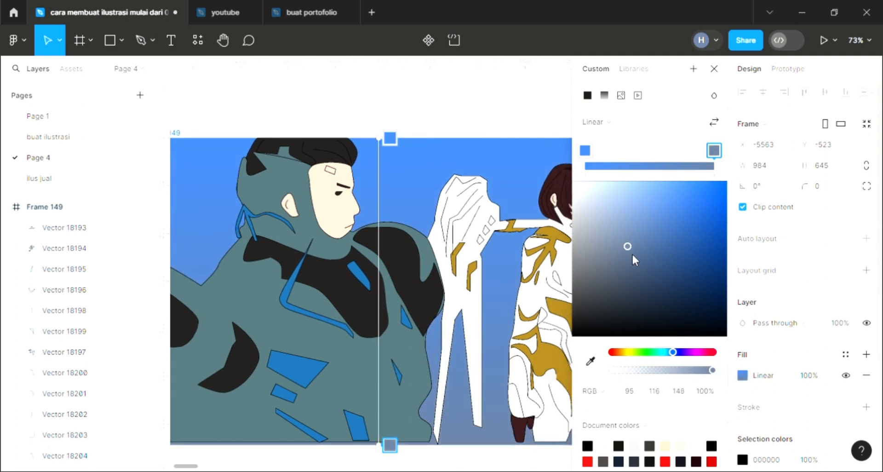
pyautogui.moveTo(653, 314)
pyautogui.mouseDown()
pyautogui.moveTo(623, 212)
pyautogui.moveTo(656, 250)
pyautogui.moveTo(662, 286)
pyautogui.moveTo(643, 325)
pyautogui.mouseUp()
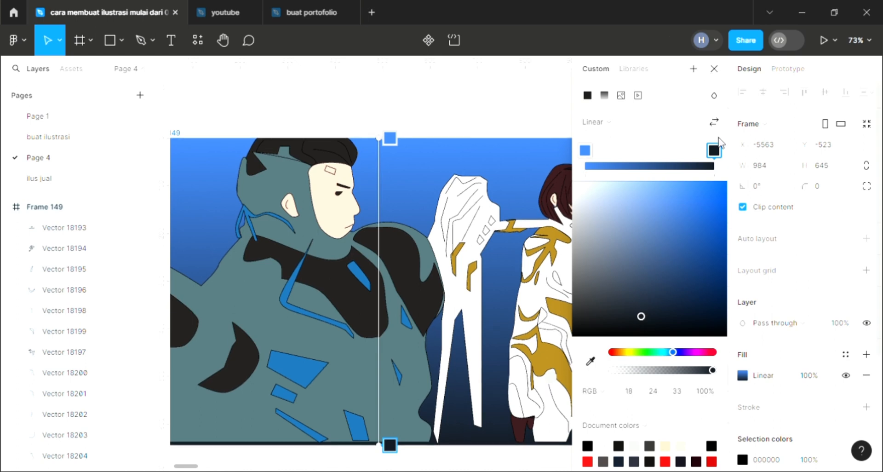
pyautogui.click(714, 69)
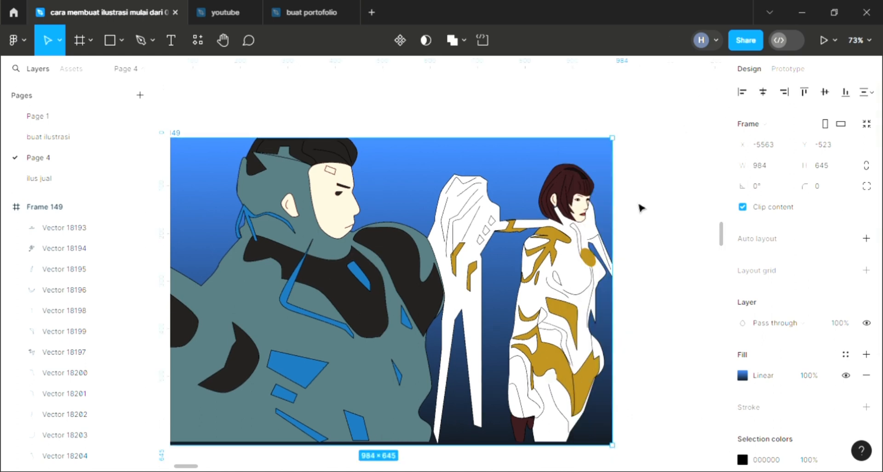
# Fill the uppermost small diamond beside the outstretched arm with gold A8811D sampled from the shoulder detail.
pyautogui.hotkey('shift', '2')
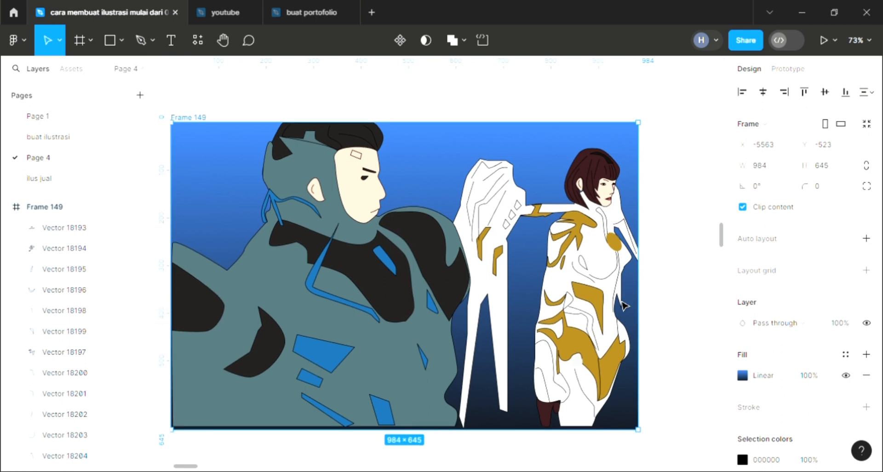
pyautogui.keyDown('ctrl'); pyautogui.scroll(3, 531, 188); pyautogui.keyUp('ctrl')
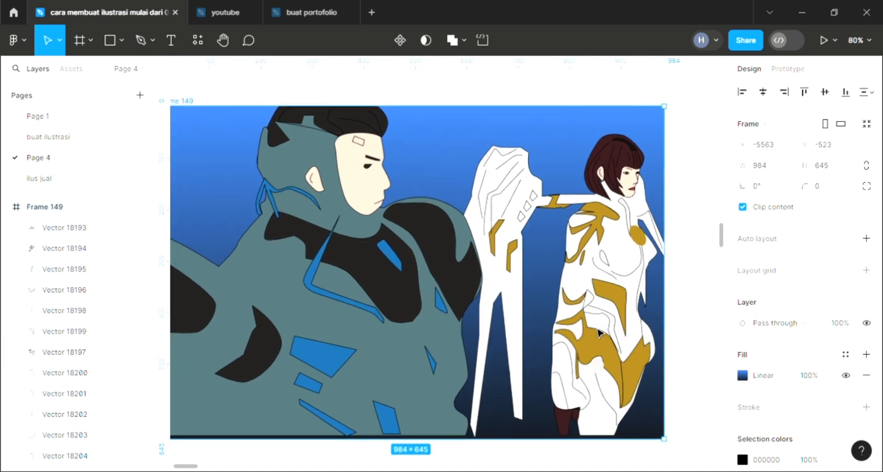
pyautogui.click(531, 189)
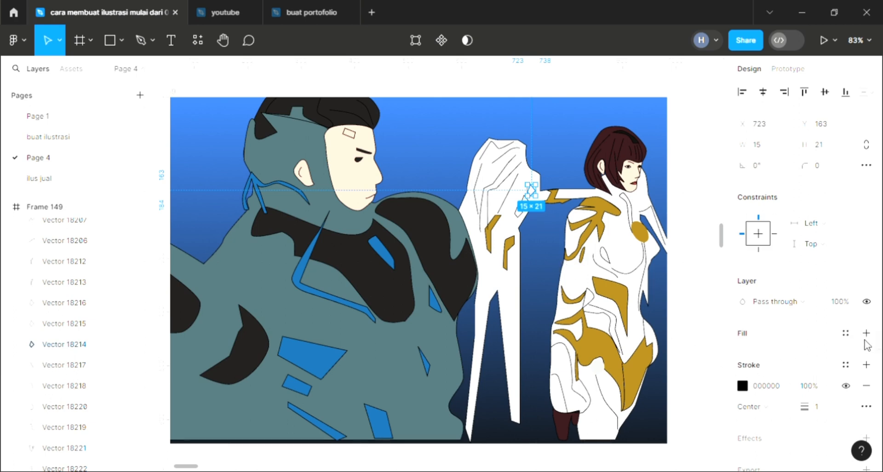
pyautogui.keyDown('ctrl'); pyautogui.scroll(4, 573, 178); pyautogui.keyUp('ctrl')
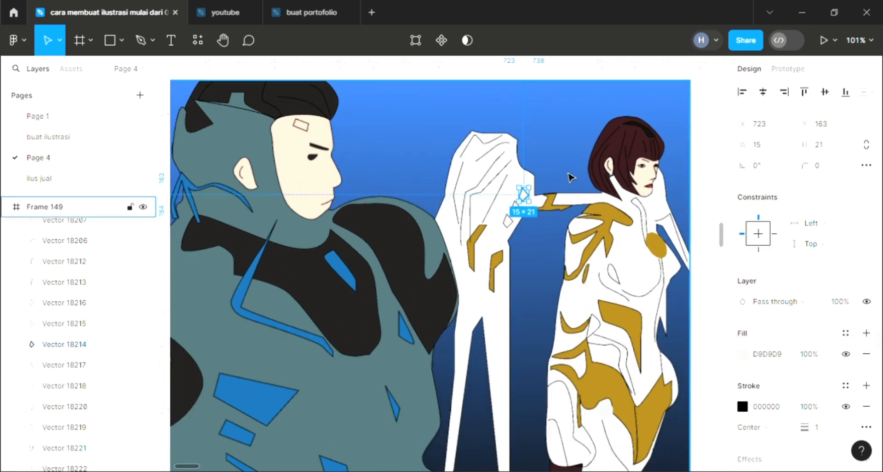
pyautogui.press('i')
pyautogui.click(570, 256)
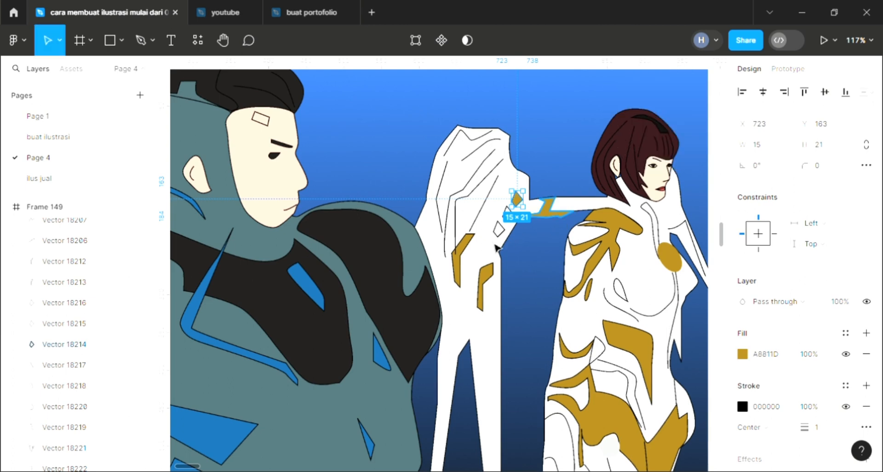
# Fill the lowest and the middle small diamonds beside the outstretched arm with gold A8811D sampled from the suit's gold panels.
pyautogui.click(500, 235)
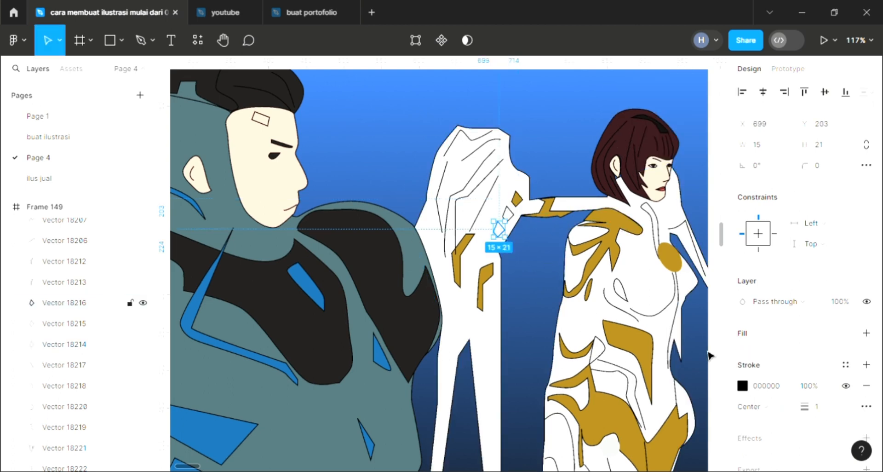
pyautogui.click(864, 335)
pyautogui.press('i')
pyautogui.click(602, 251)
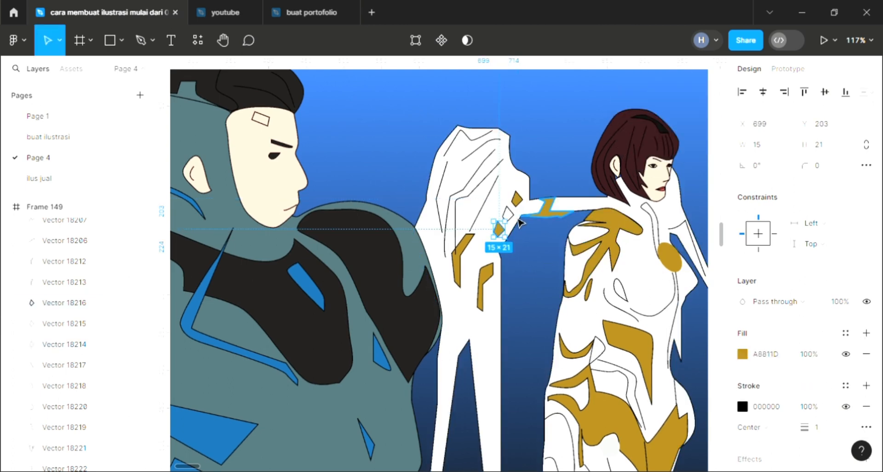
pyautogui.click(510, 217)
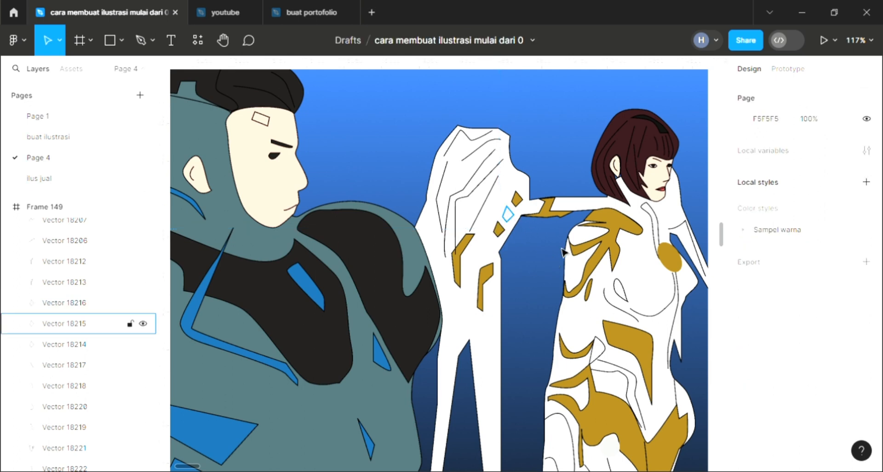
pyautogui.click(866, 332)
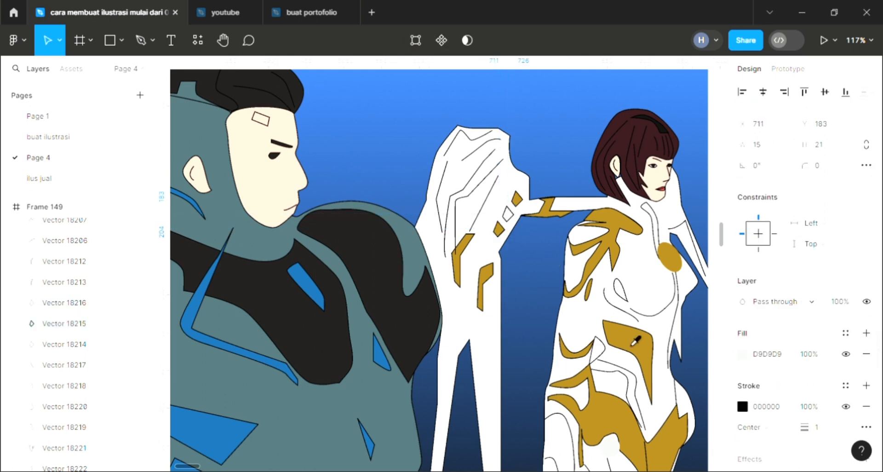
pyautogui.press('i')
pyautogui.click(627, 332)
# Fill the small leaf-shaped detail on the woman's chest with the gold sampled from the chest oval.
pyautogui.click(624, 299)
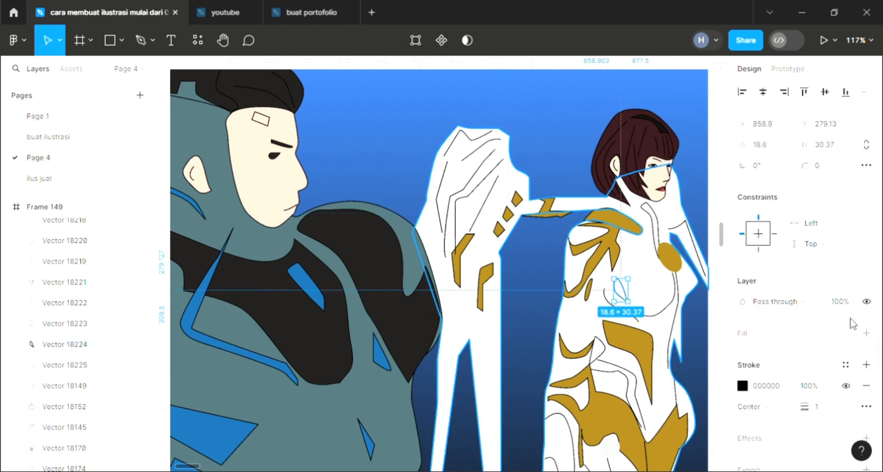
pyautogui.click(866, 333)
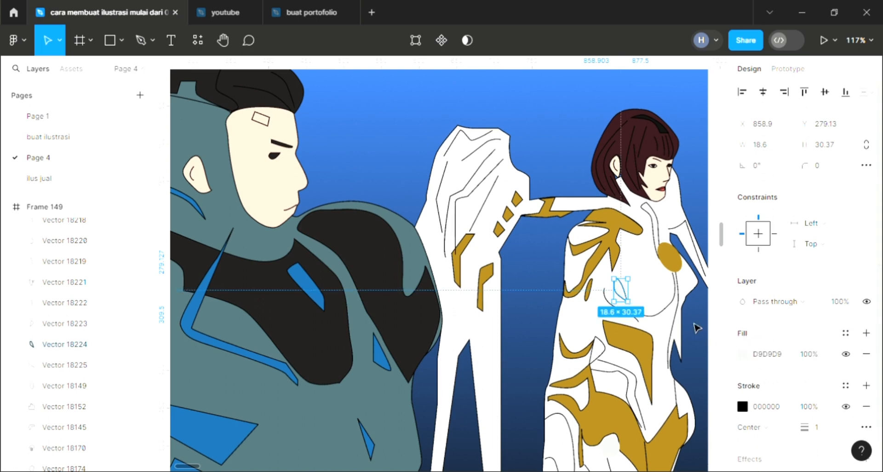
pyautogui.press('i')
pyautogui.click(679, 271)
# Fill the curved strip running from the woman's collar to the chest oval with gold A8811D sampled from the hip panel.
pyautogui.click(661, 238)
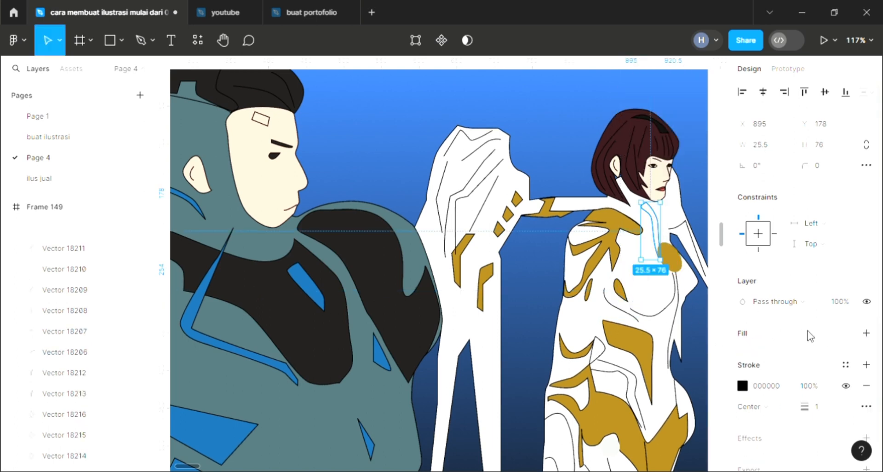
pyautogui.click(874, 337)
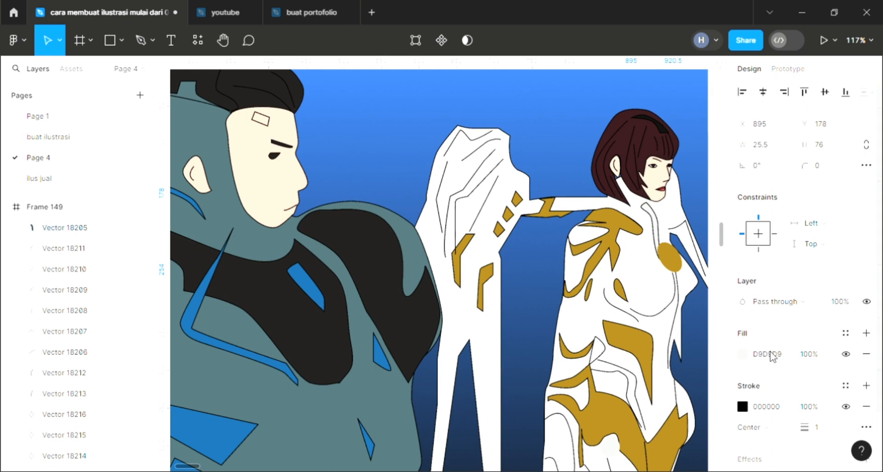
pyautogui.keyDown('ctrl'); pyautogui.scroll(-2, 654, 360); pyautogui.keyUp('ctrl')
pyautogui.scroll(1, 654, 360)
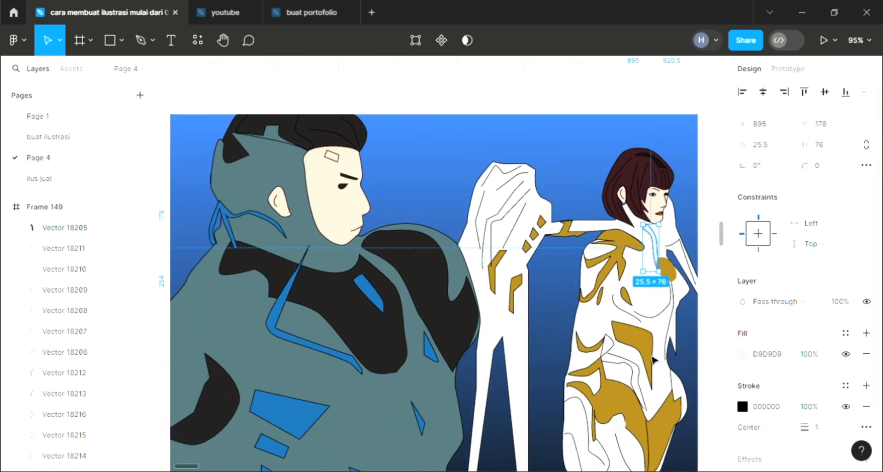
pyautogui.scroll(-2, 654, 360)
pyautogui.press('i')
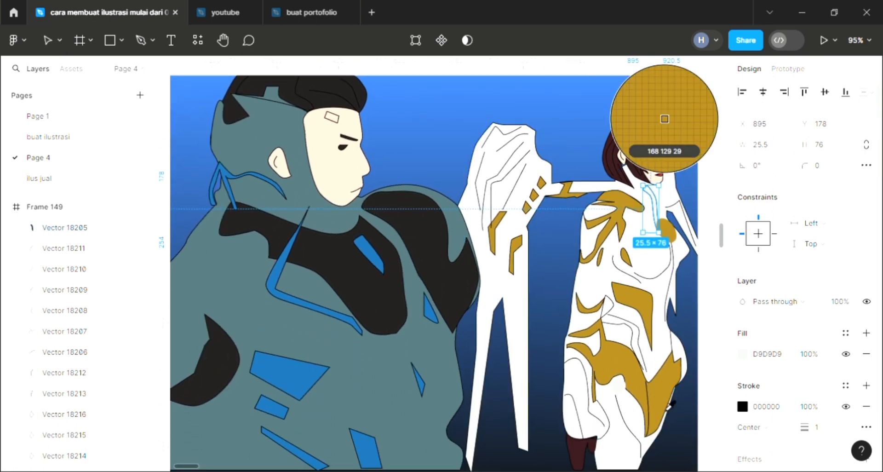
pyautogui.click(669, 404)
# Recolour the circle at the woman's hip and the oval on her chest with blue 1A6CAA sampled from the man's suit.
pyautogui.scroll(-2, 622, 443)
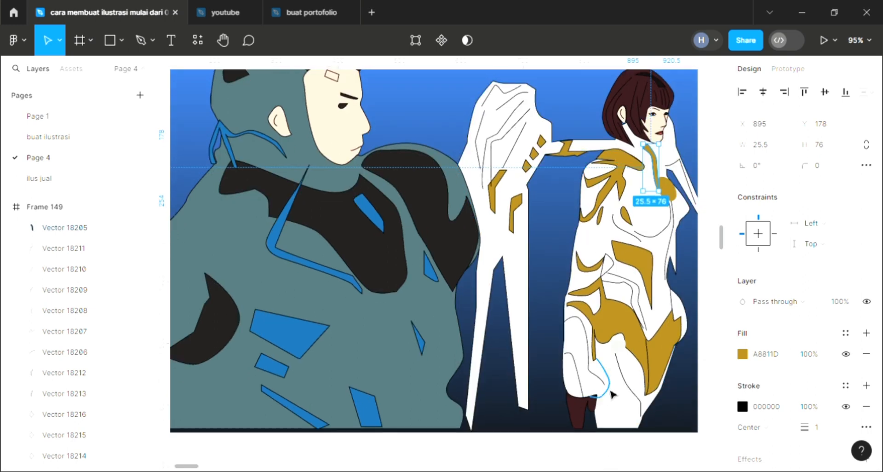
pyautogui.click(626, 350)
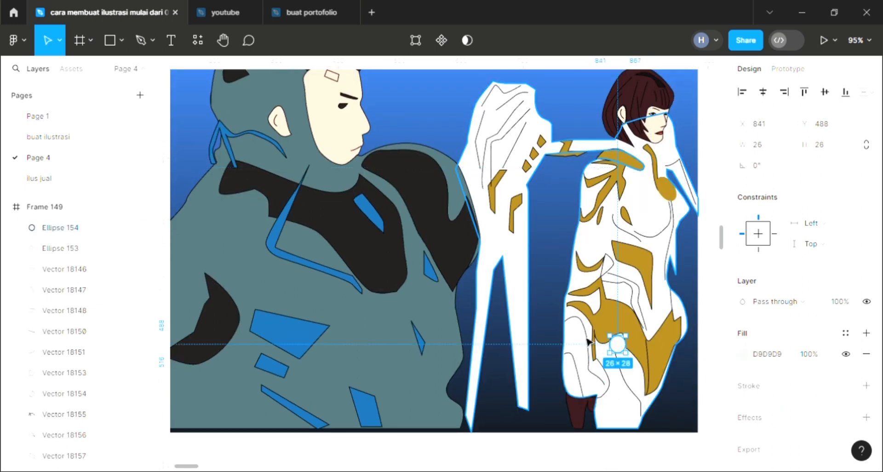
pyautogui.press('i')
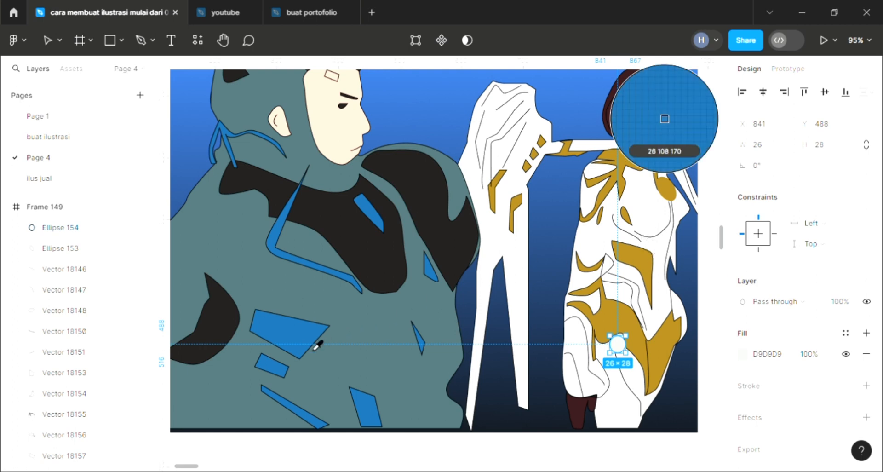
pyautogui.click(698, 202)
pyautogui.click(669, 201)
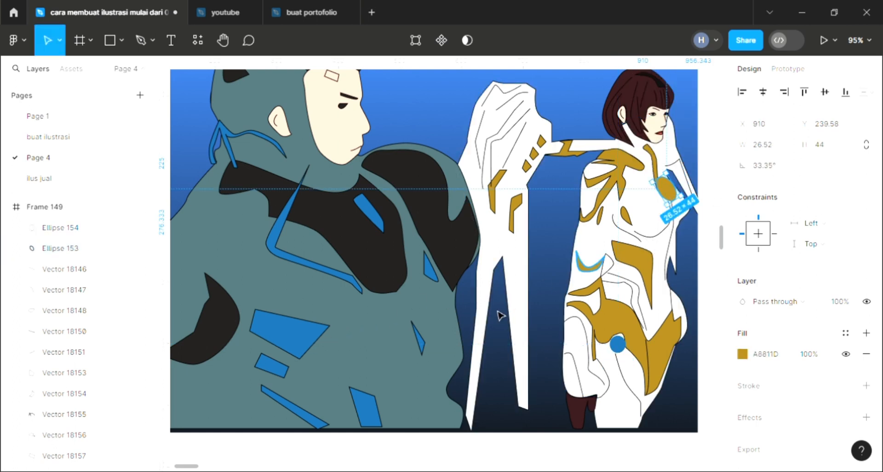
pyautogui.press('i')
pyautogui.click(305, 334)
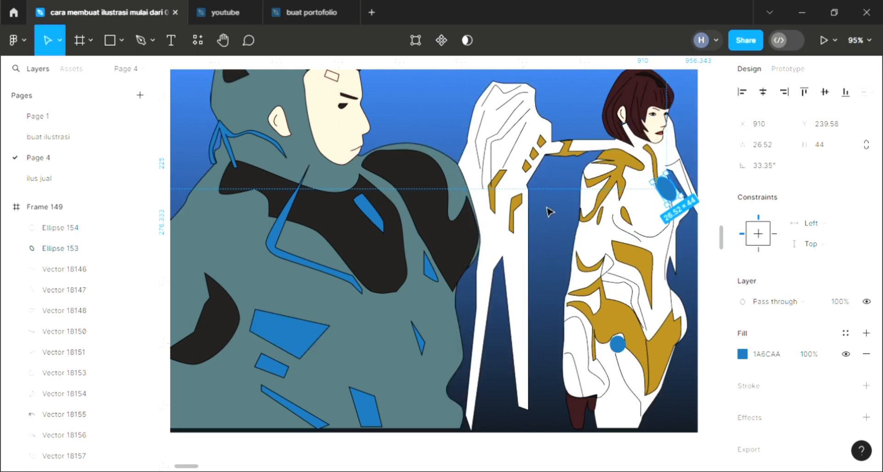
pyautogui.press('Escape')
pyautogui.scroll(1, 624, 339)
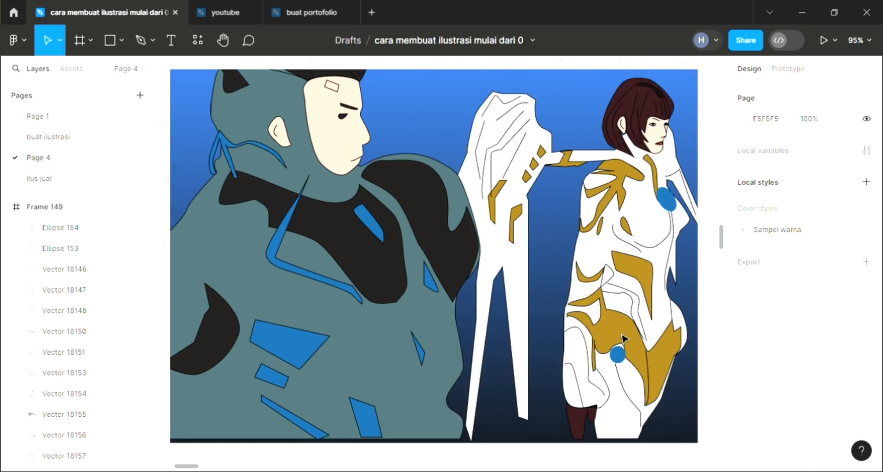
pyautogui.hscroll(-4, 661, 276)
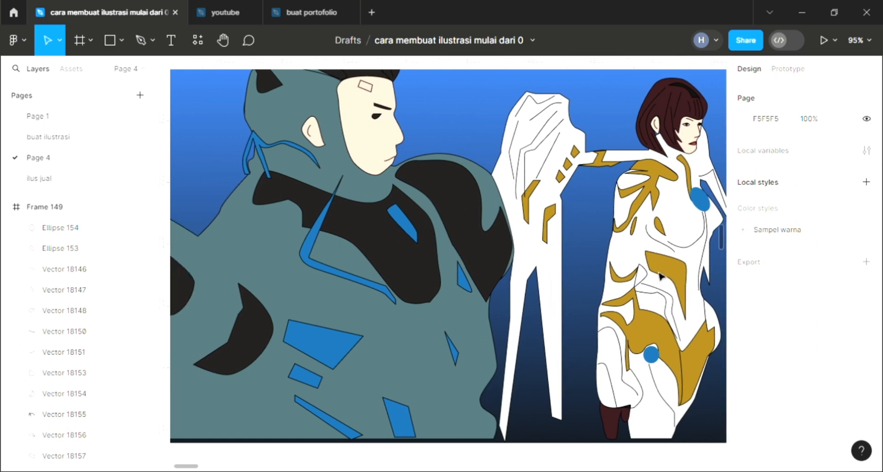
pyautogui.hscroll(-1, 660, 276)
pyautogui.scroll(1, 660, 276)
pyautogui.scroll(-1, 660, 276)
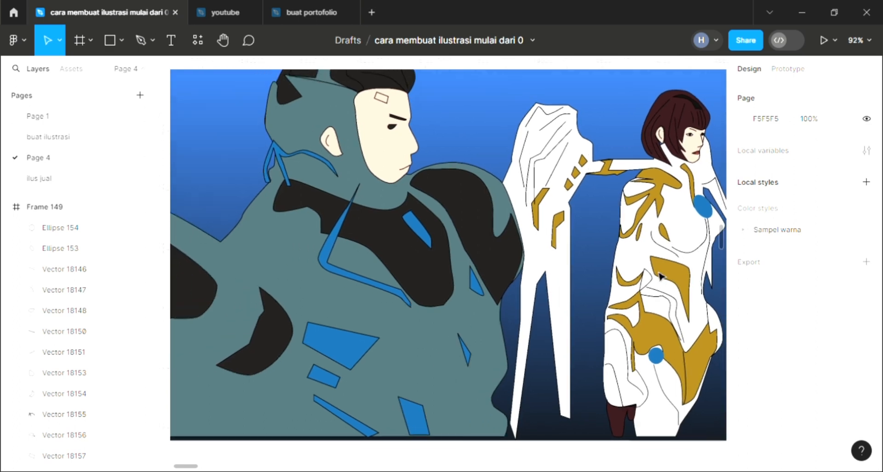
pyautogui.hscroll(-1, 660, 276)
pyautogui.scroll(1, 660, 276)
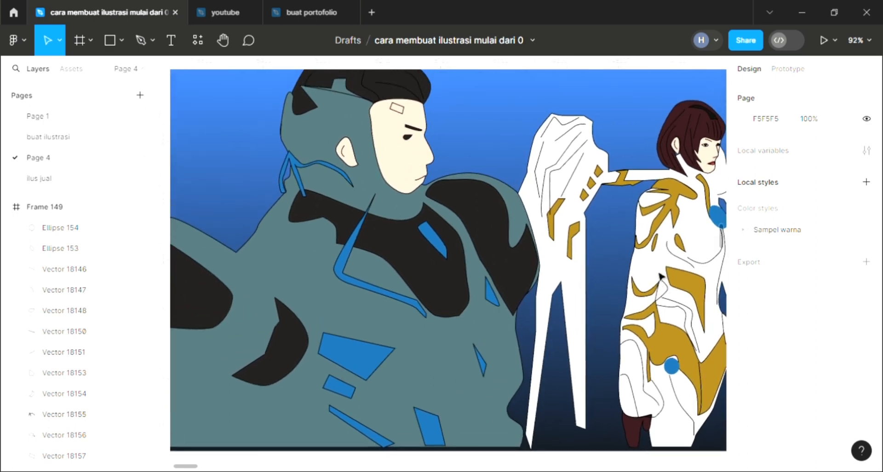
# Send the man's face shape backward in the layer order so it sits behind his teal helmet.
pyautogui.scroll(-3, 661, 276)
pyautogui.hscroll(2, 661, 276)
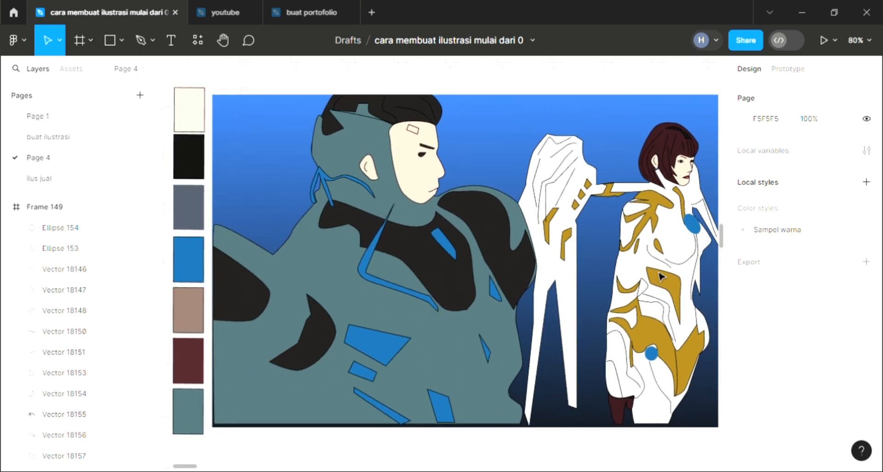
pyautogui.scroll(1, 599, 252)
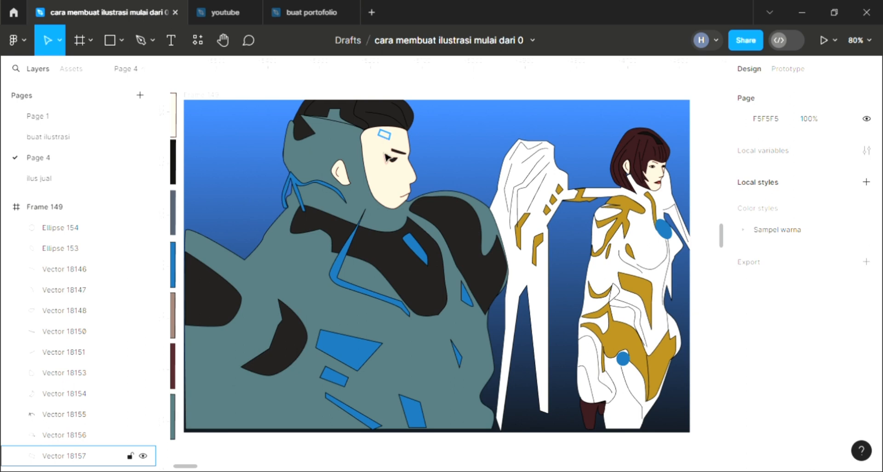
pyautogui.click(389, 161)
pyautogui.hotkey('ctrl', '[')
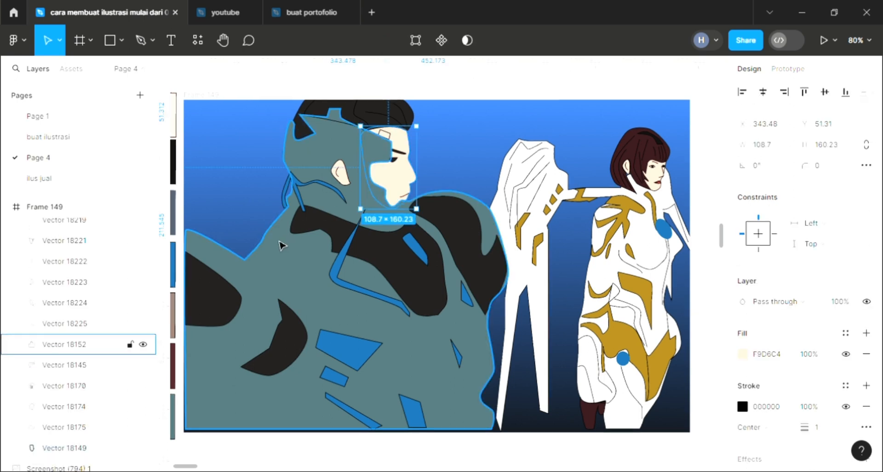
pyautogui.press('Escape')
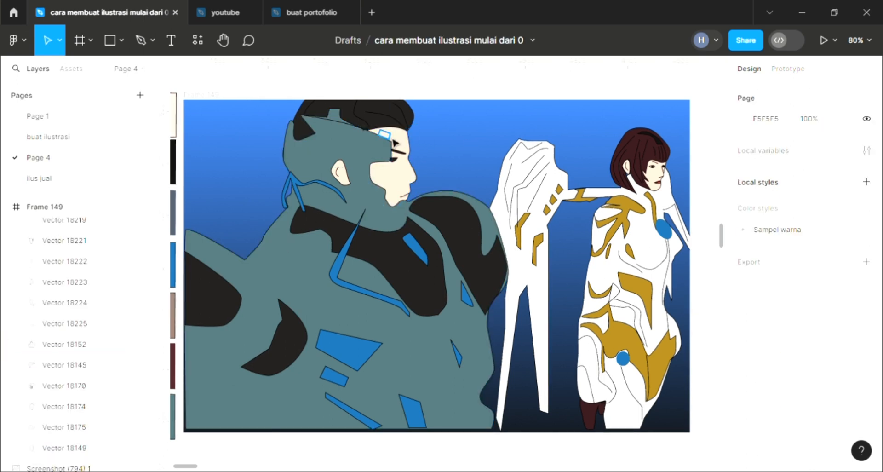
# Fill the small rectangle at the man's temple with near-black 33 30 30 sampled from his suit's dark chest panel.
pyautogui.click(384, 134)
pyautogui.click(866, 333)
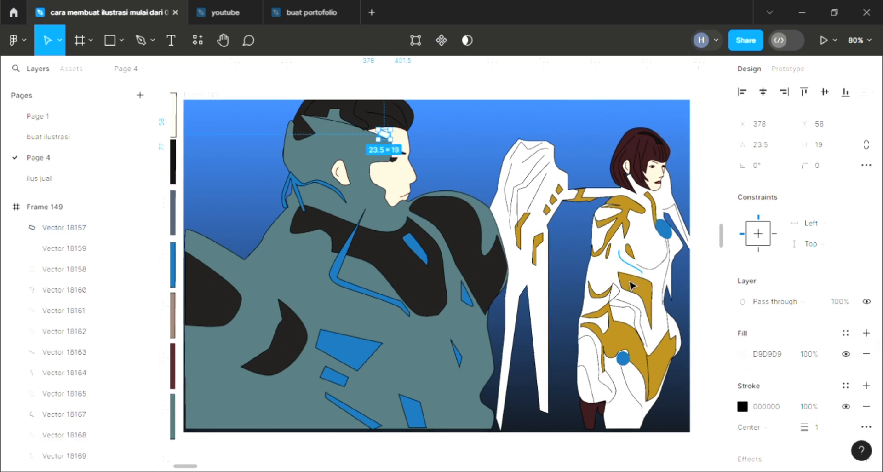
pyautogui.press('i')
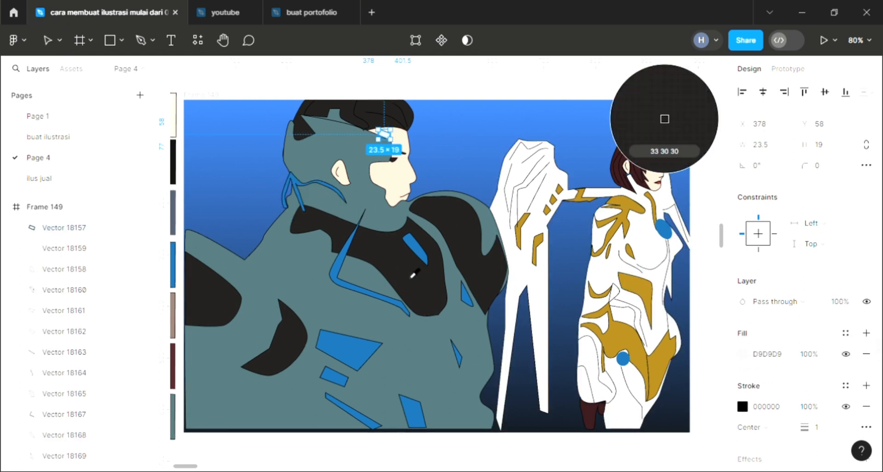
pyautogui.click(407, 273)
pyautogui.press('Escape')
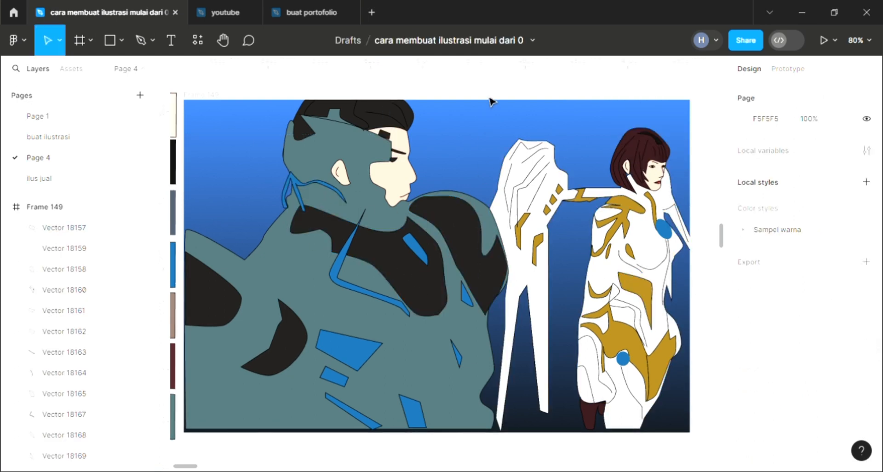
pyautogui.hscroll(-1, 491, 102)
pyautogui.scroll(1, 491, 101)
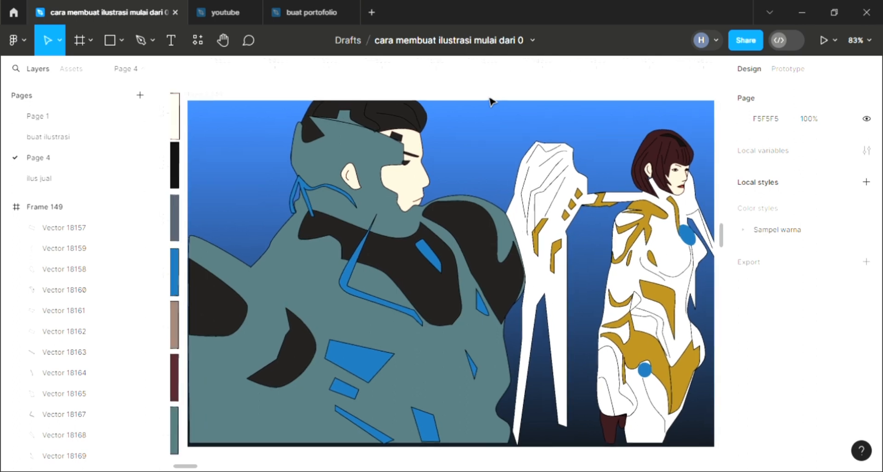